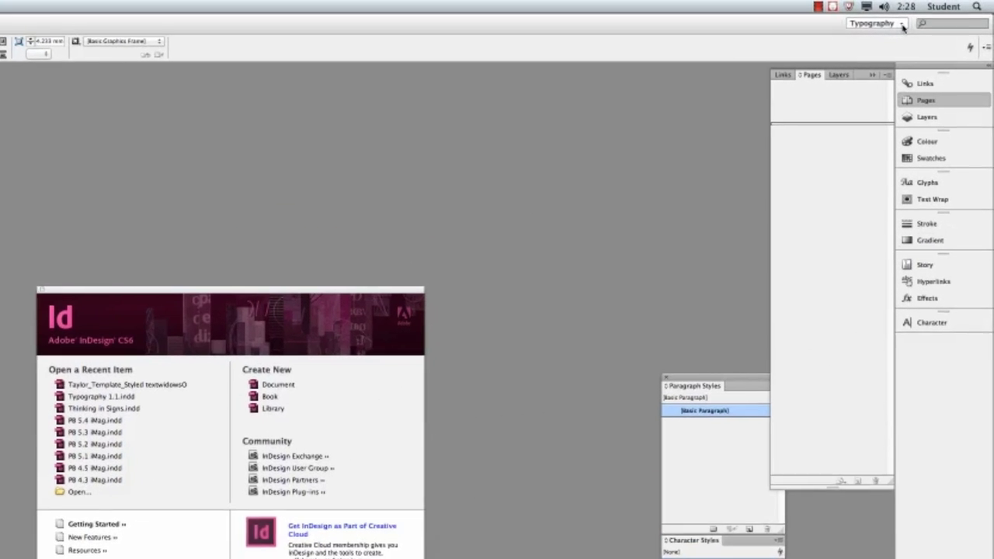
Step: Switch to the Essentials workspace and dock the Tools panel as a full-height left column
{"action": "left_click", "coordinate": [929, 18]}
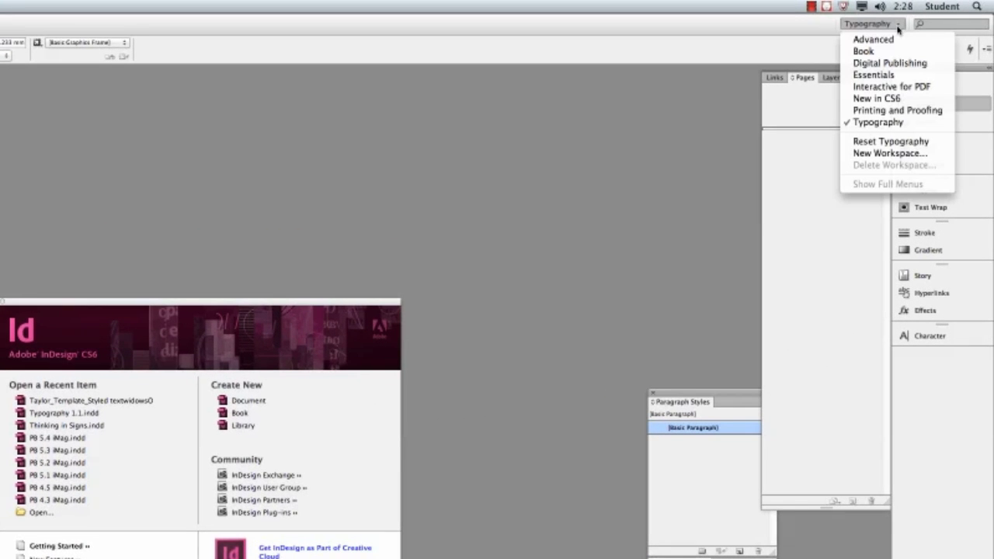
{"action": "left_click", "coordinate": [874, 77]}
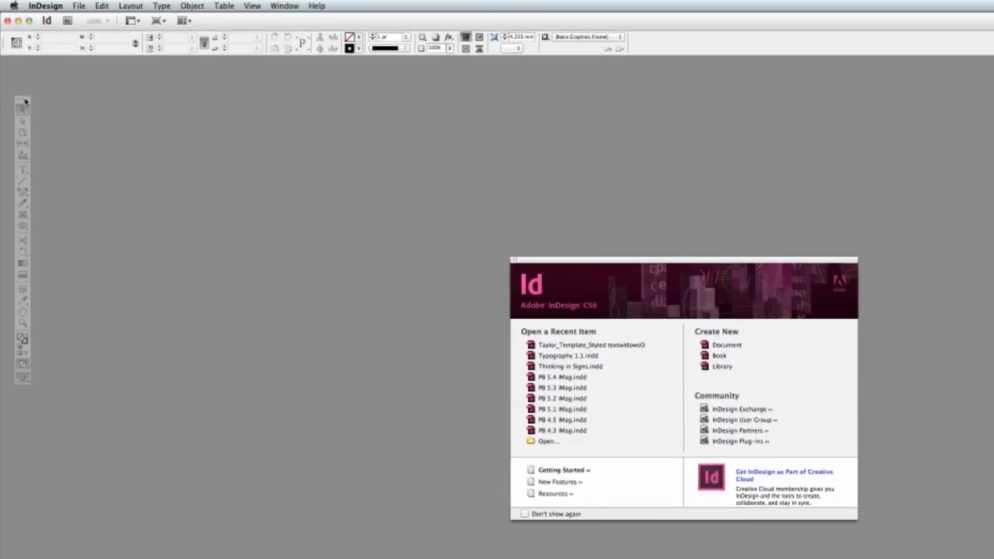
{"action": "left_click_drag", "start_coordinate": [17, 104], "coordinate": [6, 105]}
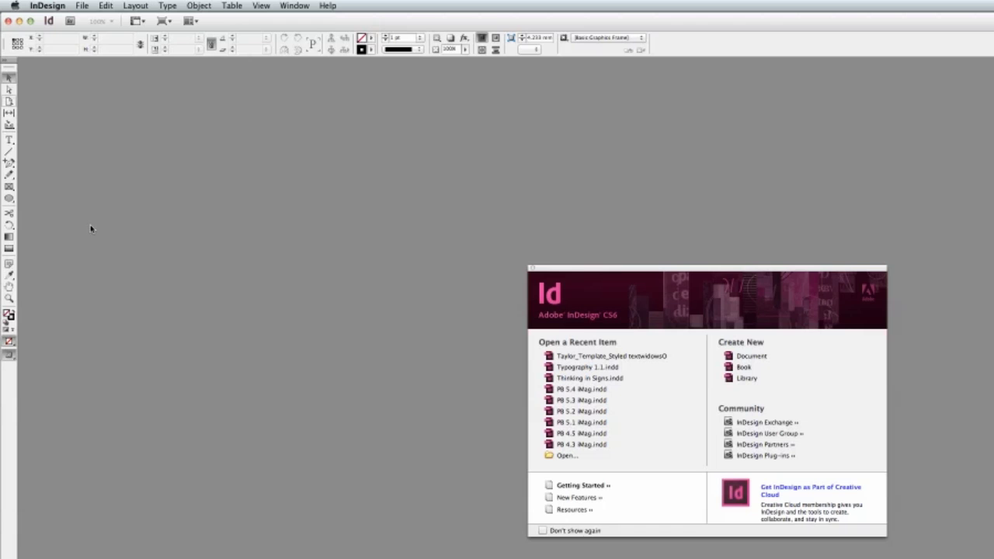
Step: Start a new document with 11 pages and Facing Pages turned off
{"action": "left_click", "coordinate": [83, 6]}
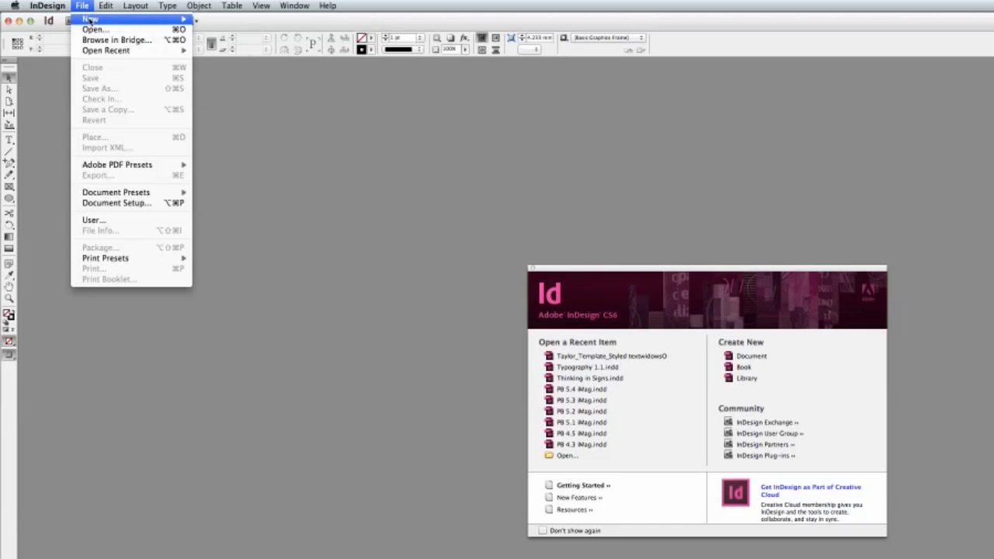
{"action": "mouse_move", "coordinate": [89, 20]}
{"action": "left_click", "coordinate": [239, 27]}
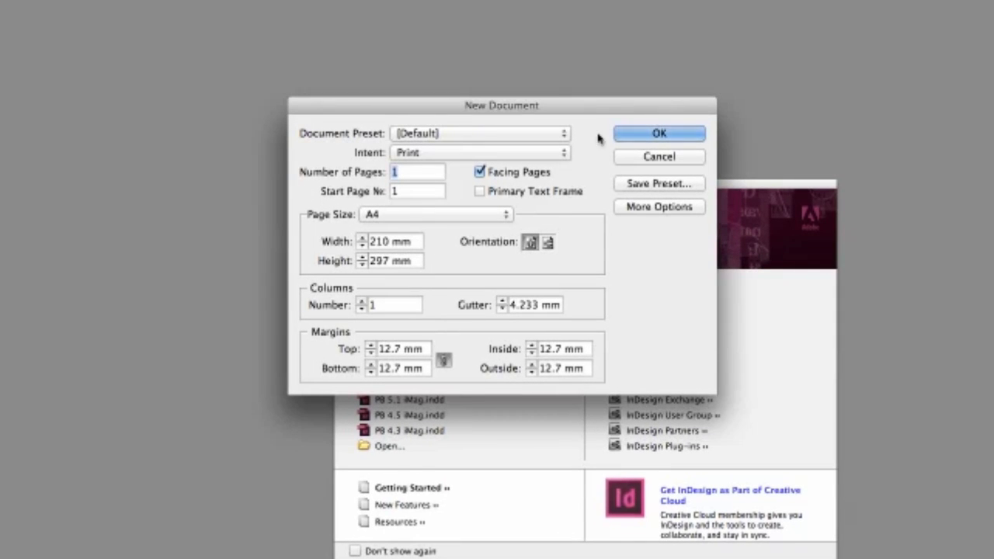
{"action": "left_click_drag", "start_coordinate": [573, 101], "coordinate": [538, 65]}
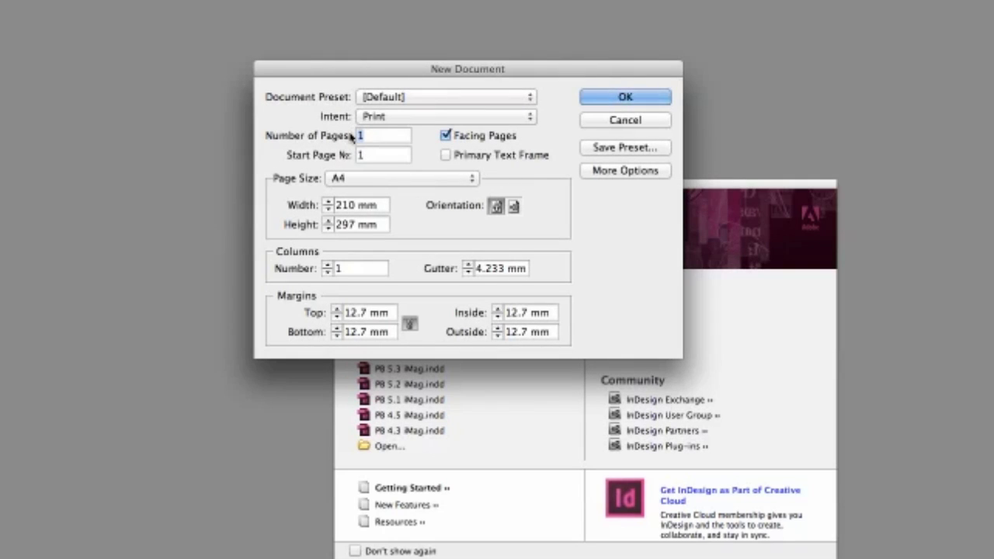
{"action": "type", "text": "11"}
{"action": "left_click", "coordinate": [446, 138]}
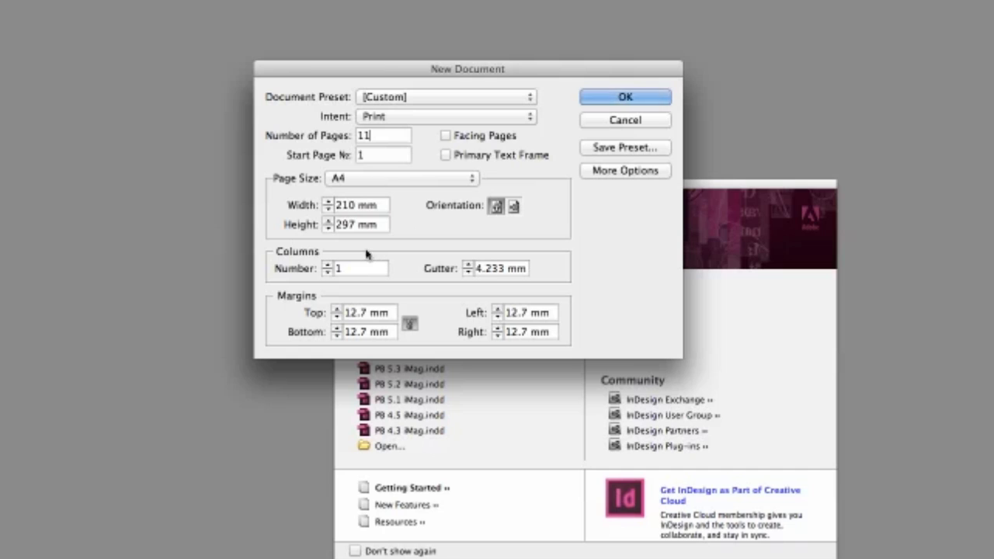
Step: Raise all four margins to 20 mm and create the 11-page A4 document
{"action": "left_click", "coordinate": [337, 309]}
{"action": "left_click", "coordinate": [337, 310]}
{"action": "left_click", "coordinate": [337, 309]}
{"action": "left_click", "coordinate": [337, 309]}
{"action": "left_click", "coordinate": [337, 309]}
{"action": "left_click", "coordinate": [337, 309]}
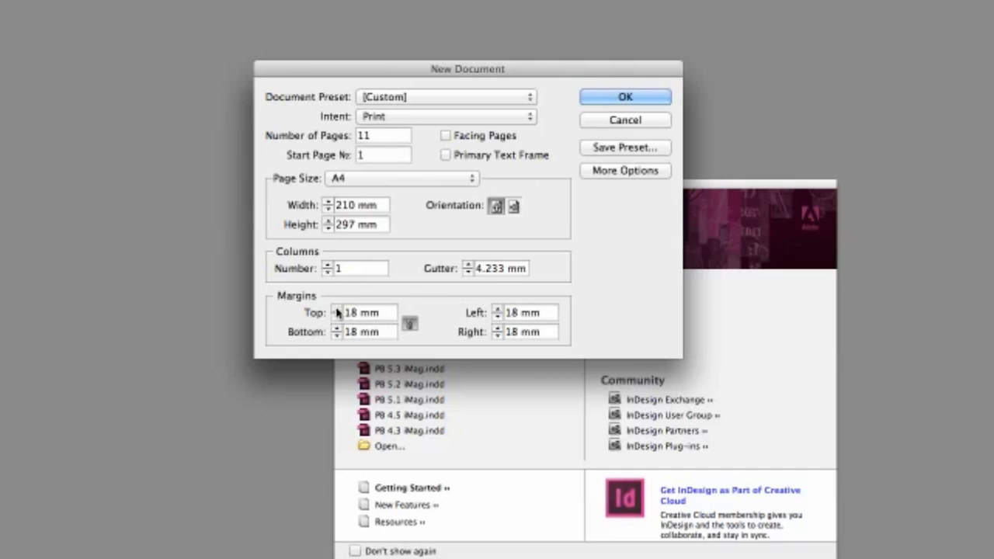
{"action": "left_click", "coordinate": [337, 309]}
{"action": "left_click", "coordinate": [337, 309]}
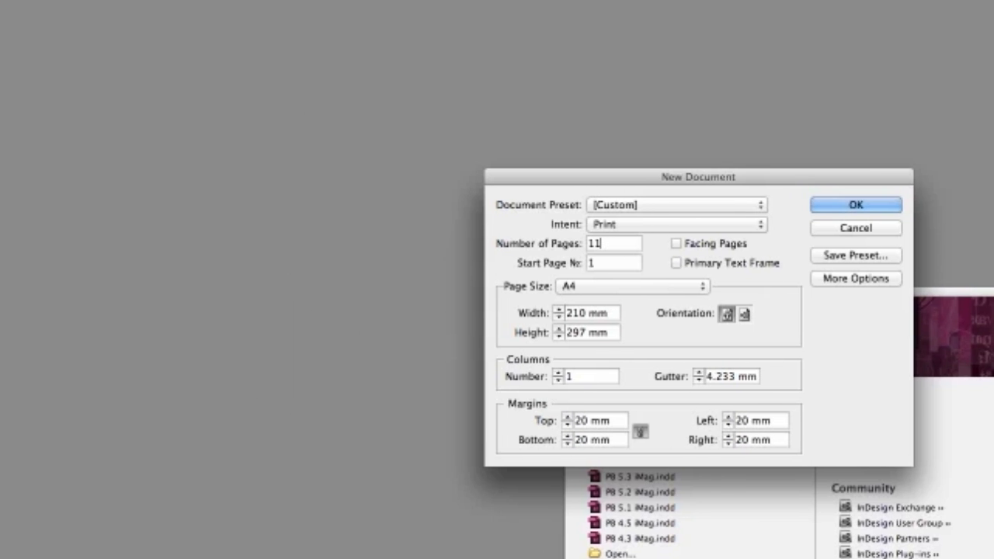
{"action": "left_click", "coordinate": [70, 8]}
{"action": "mouse_move", "coordinate": [86, 58]}
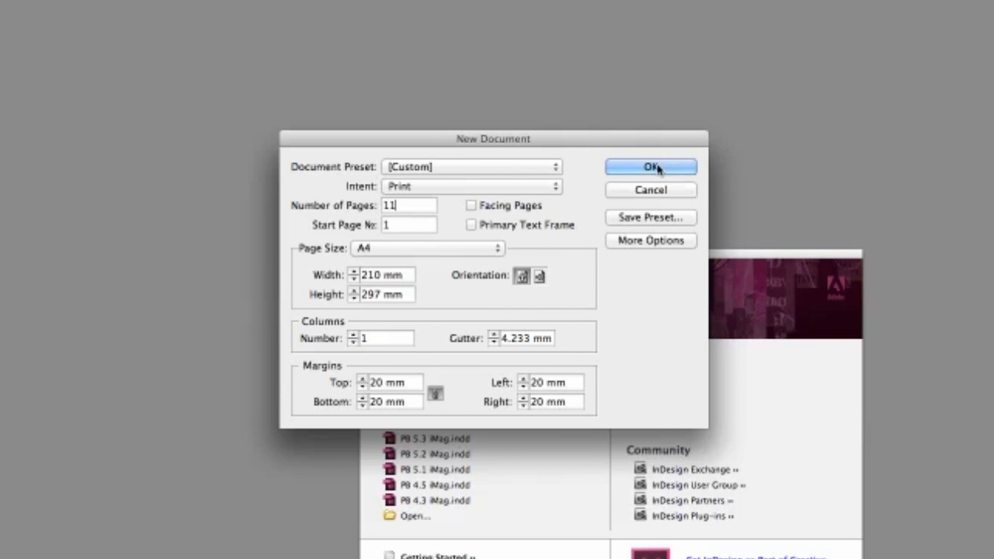
{"action": "left_click", "coordinate": [653, 168]}
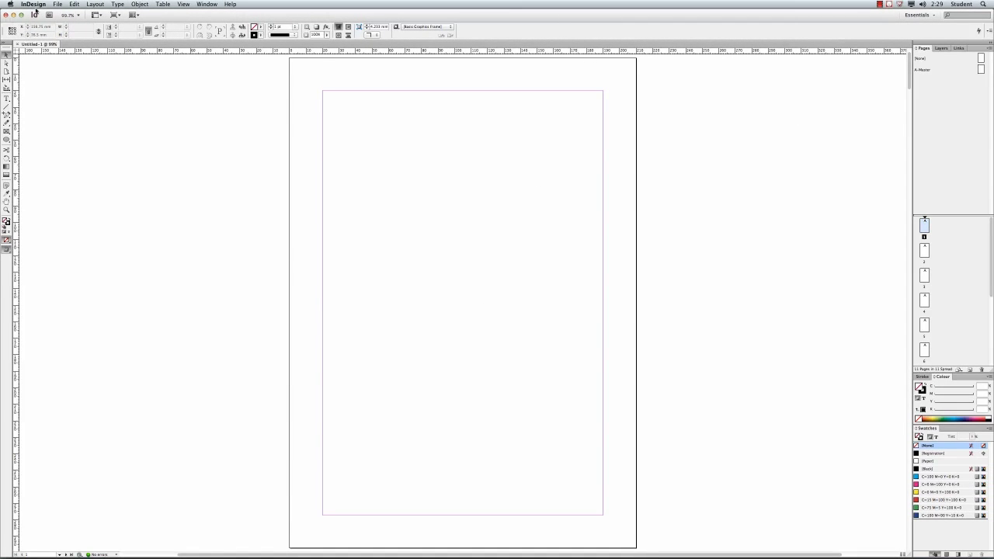
Step: In Units & Increments preferences, keep horizontal and vertical ruler units at Millimetres
{"action": "left_click", "coordinate": [33, 4]}
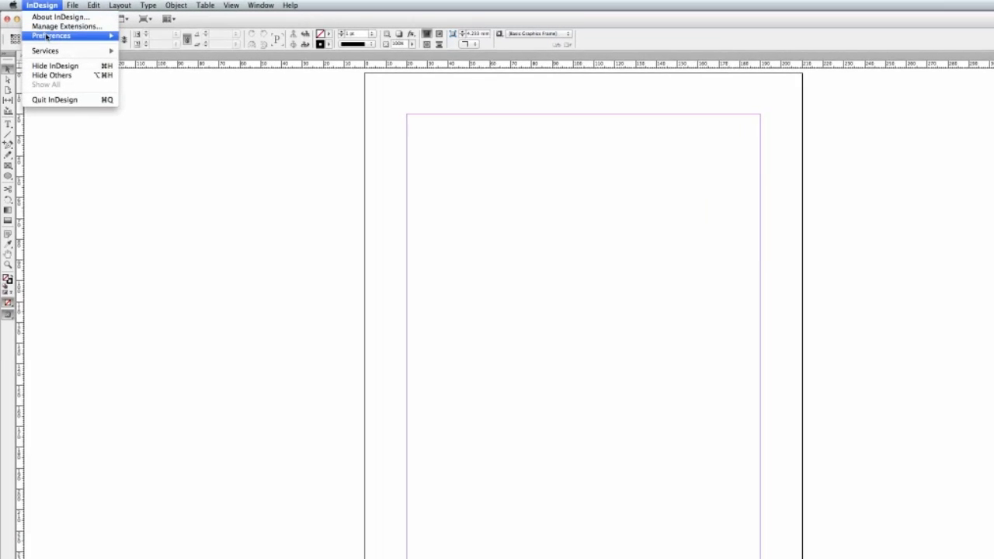
{"action": "mouse_move", "coordinate": [46, 36]}
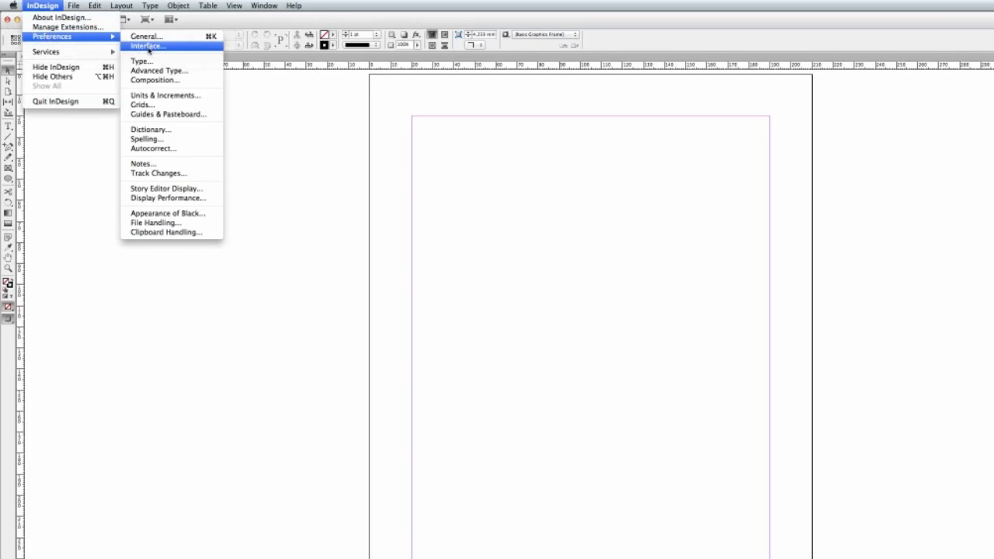
{"action": "left_click", "coordinate": [142, 94]}
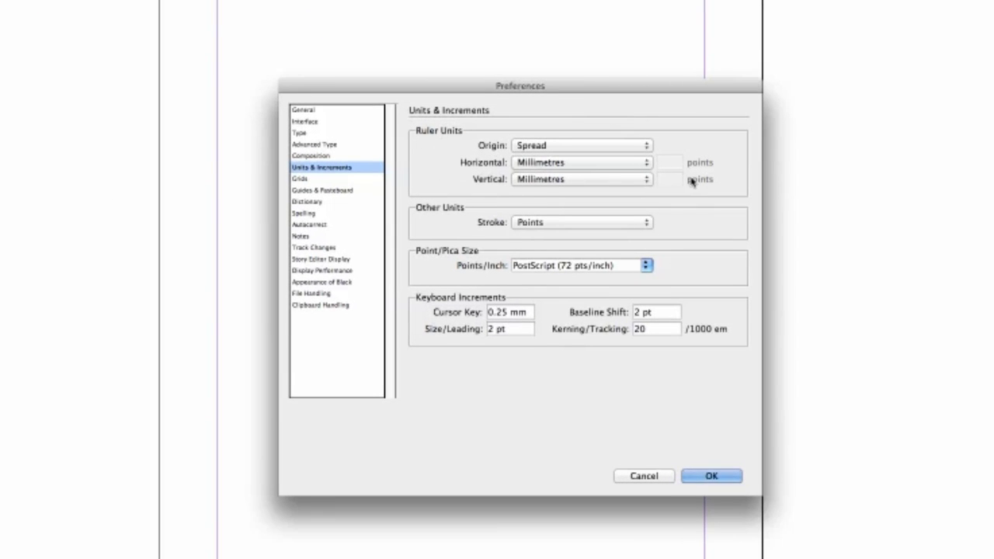
{"action": "left_click", "coordinate": [646, 163]}
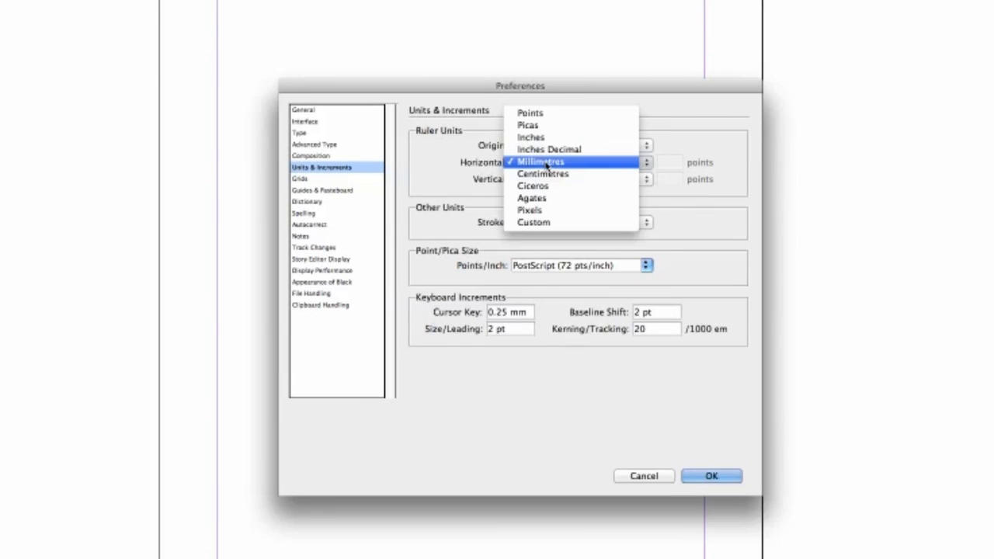
{"action": "left_click", "coordinate": [644, 162]}
{"action": "left_click", "coordinate": [646, 179]}
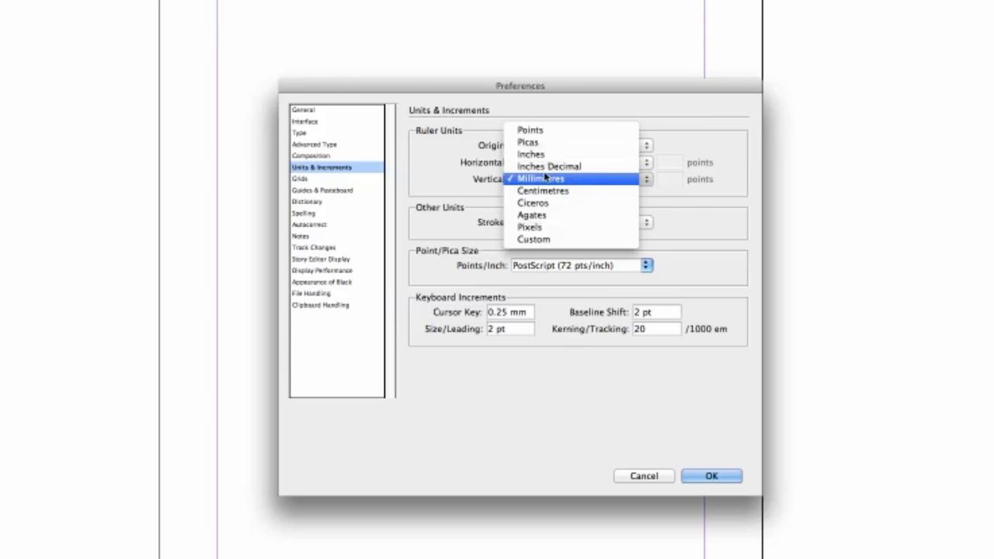
{"action": "left_click", "coordinate": [569, 179]}
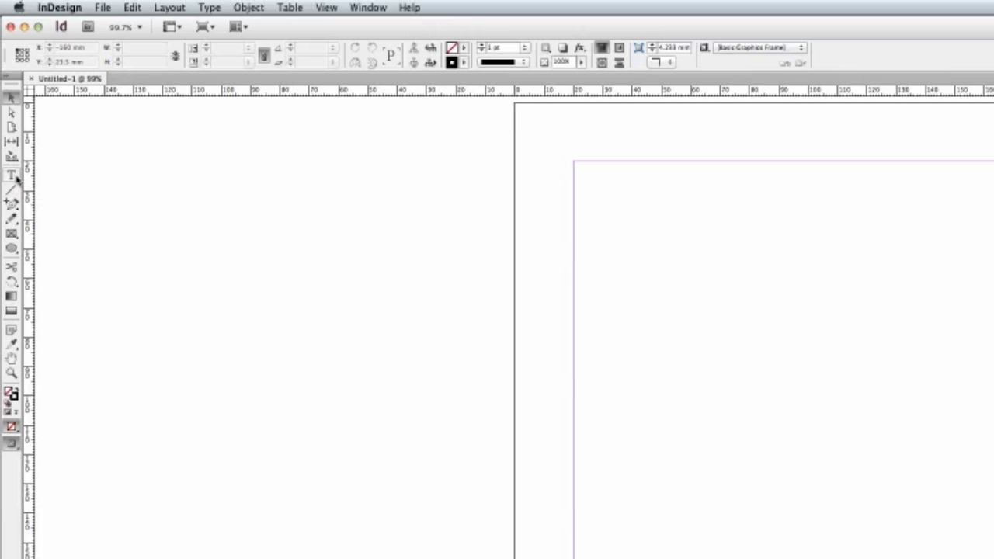
Step: Draw a 170 × 76 mm text frame across the top margins of page one
{"action": "left_click", "coordinate": [14, 177]}
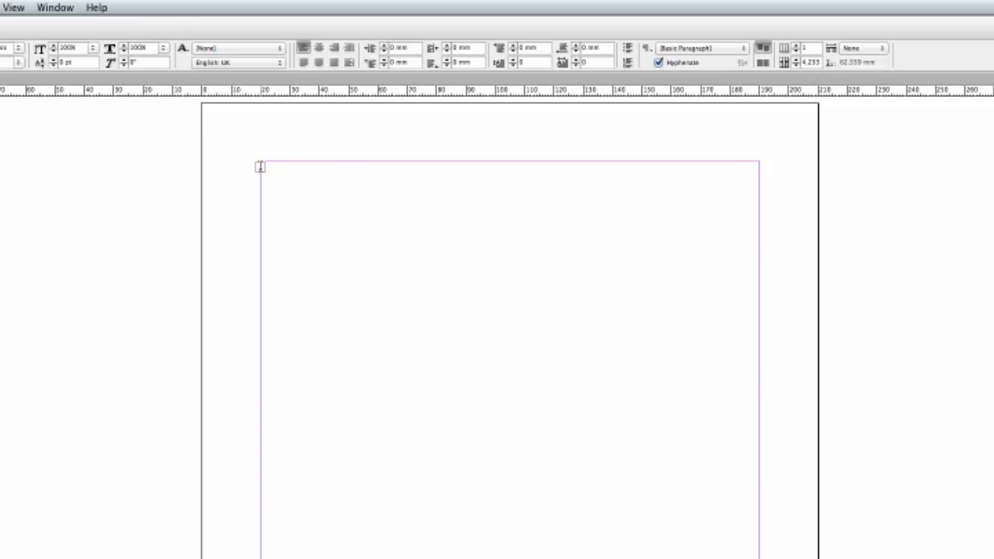
{"action": "left_click_drag", "start_coordinate": [260, 167], "coordinate": [761, 387]}
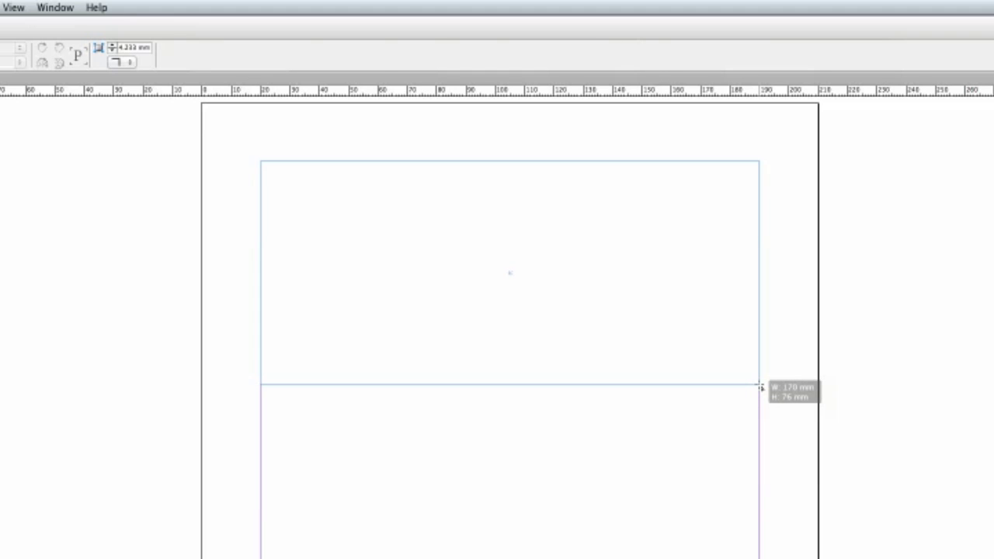
{"action": "left_click_drag", "start_coordinate": [761, 386], "coordinate": [761, 384]}
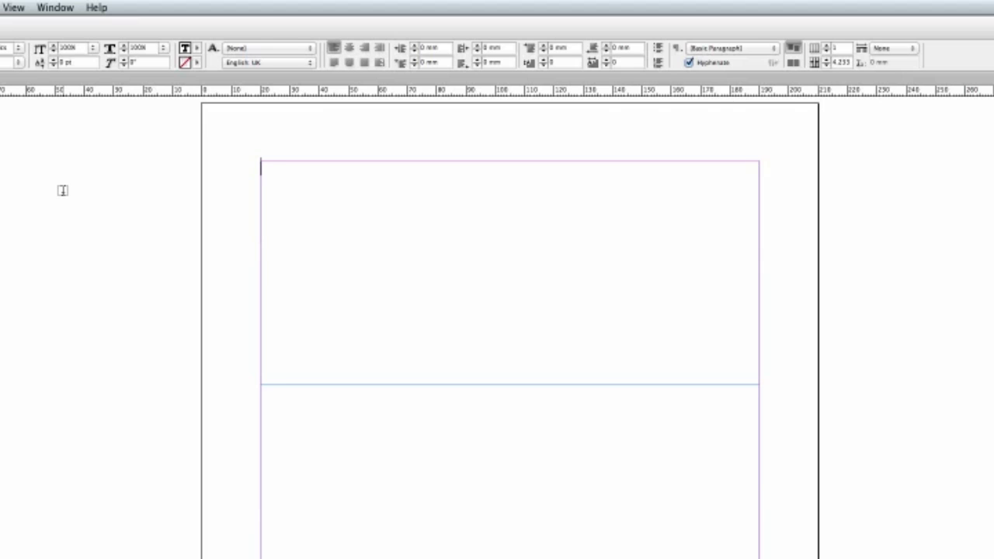
Step: Type 'Visual Communication Assessment 1' with the student's name on the next line
{"action": "type", "text": "Visu"}
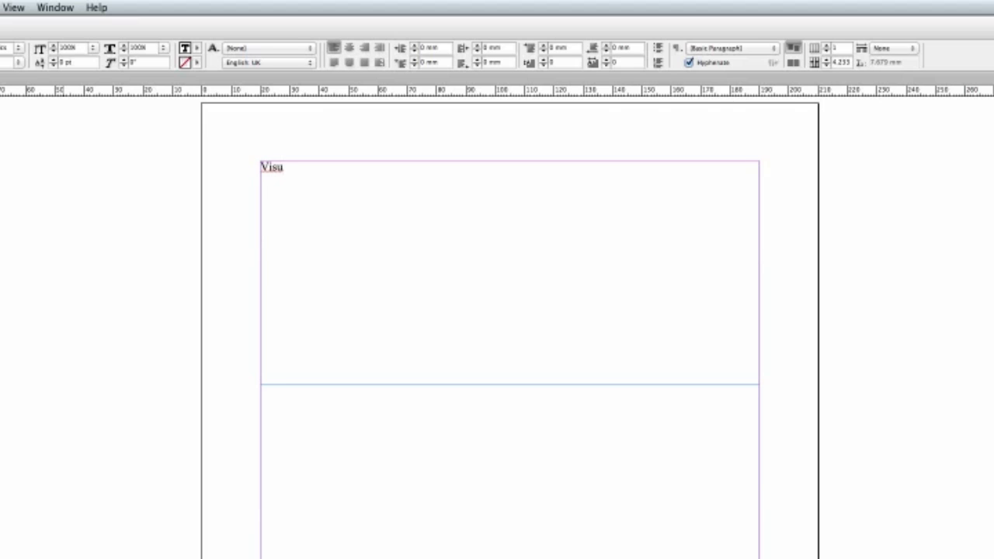
{"action": "type", "text": "al Com"}
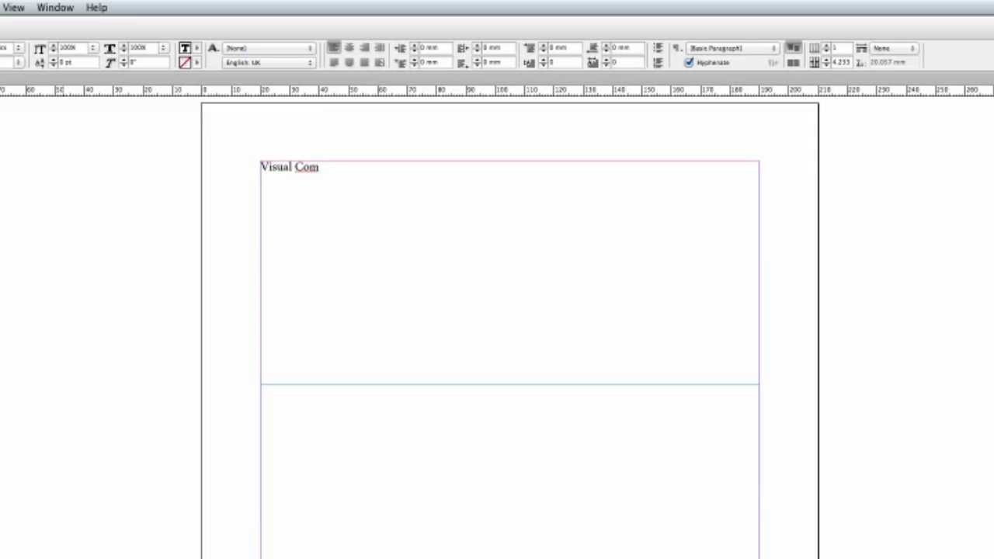
{"action": "type", "text": "munication "}
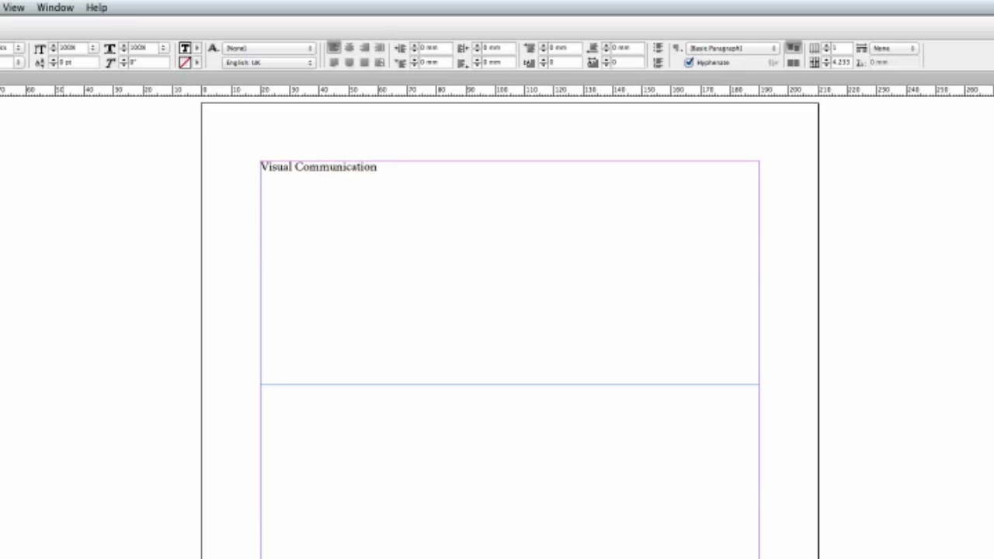
{"action": "type", "text": "Assessment"}
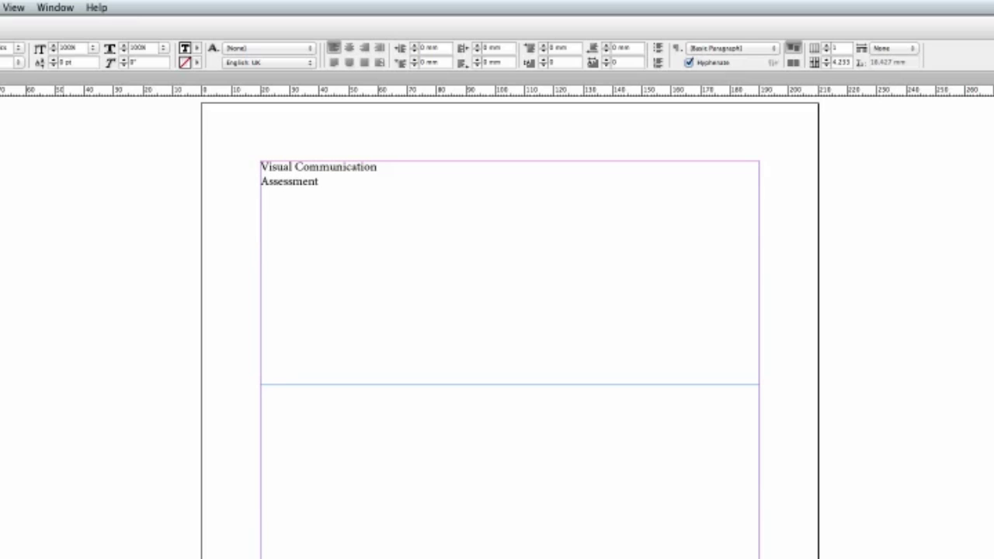
{"action": "type", "text": " 1"}
{"action": "key", "text": "Return"}
{"action": "type", "text": "Adam"}
{"action": "key", "text": "Escape"}
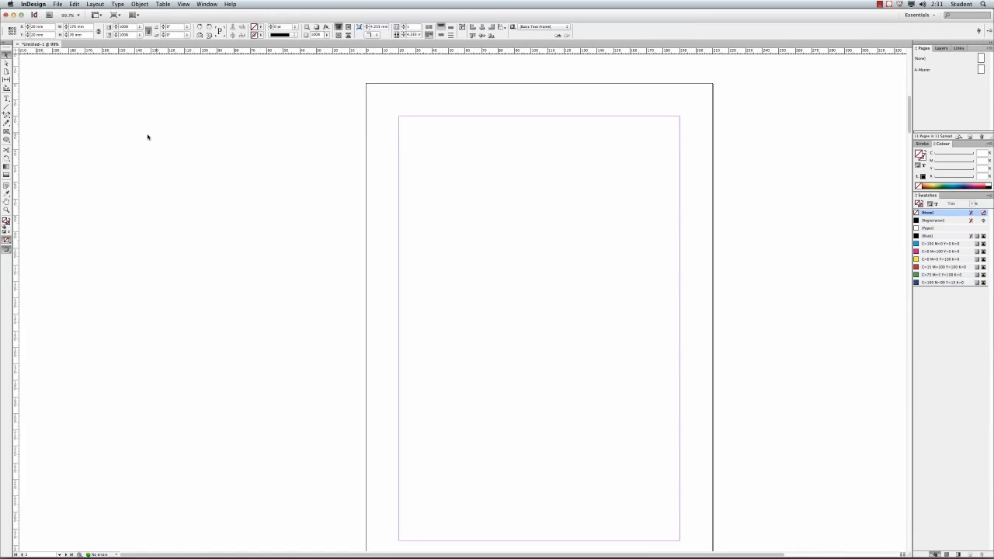
Step: Add a top text frame reading 'Exercise 1.1 - Line & Shape' with 'Reflective Thoughts:' below
{"action": "left_click", "coordinate": [6, 97]}
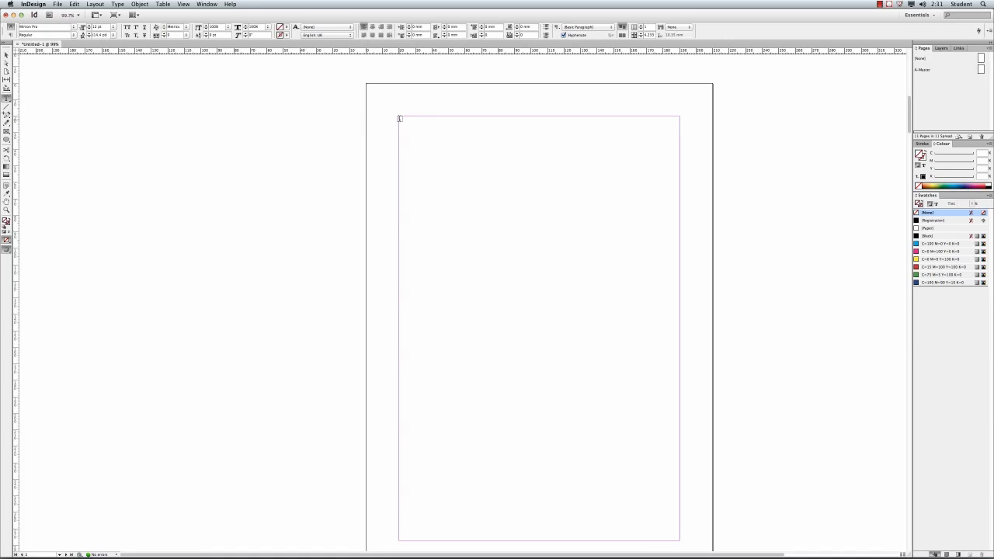
{"action": "left_click_drag", "start_coordinate": [400, 118], "coordinate": [680, 267]}
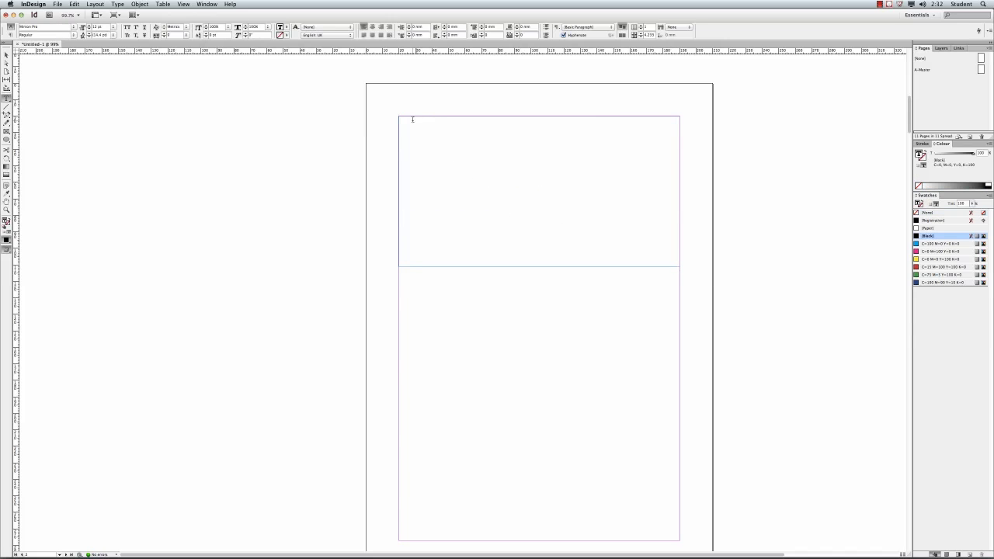
{"action": "type", "text": "Exercise 1.1"}
{"action": "type", "text": " -"}
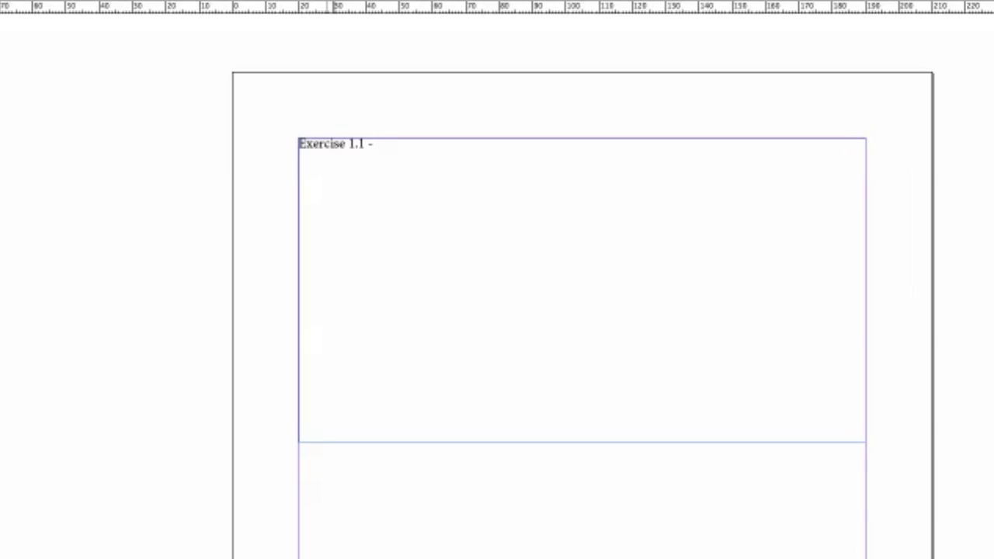
{"action": "type", "text": " Line & Shape"}
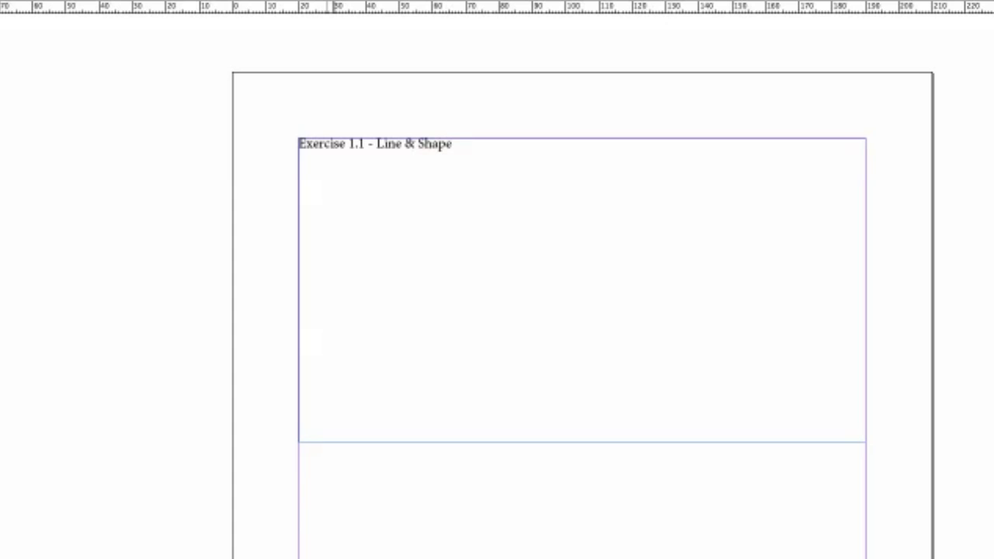
{"action": "key", "text": "Return"}
{"action": "key", "text": "Return"}
{"action": "type", "text": "Reflective Tho"}
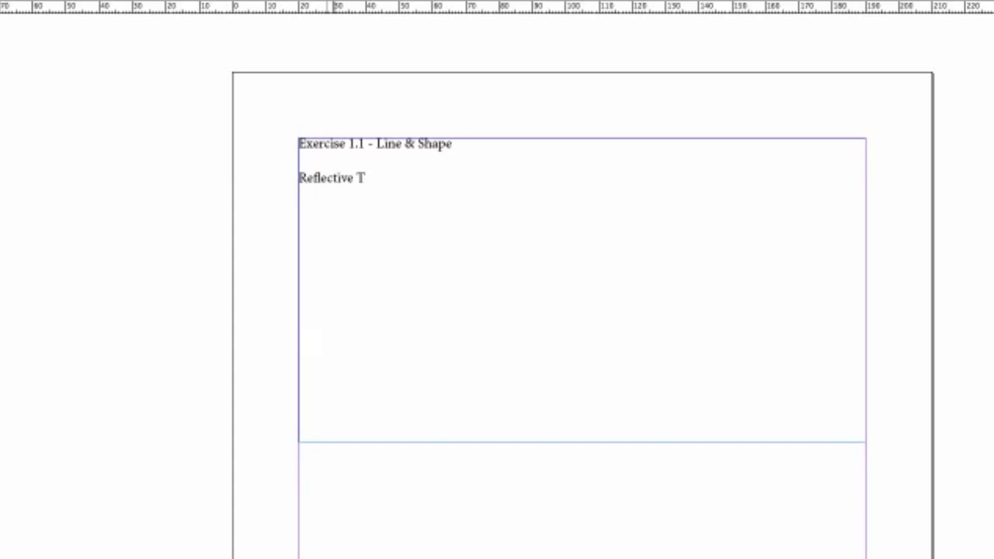
{"action": "type", "text": "ughts:"}
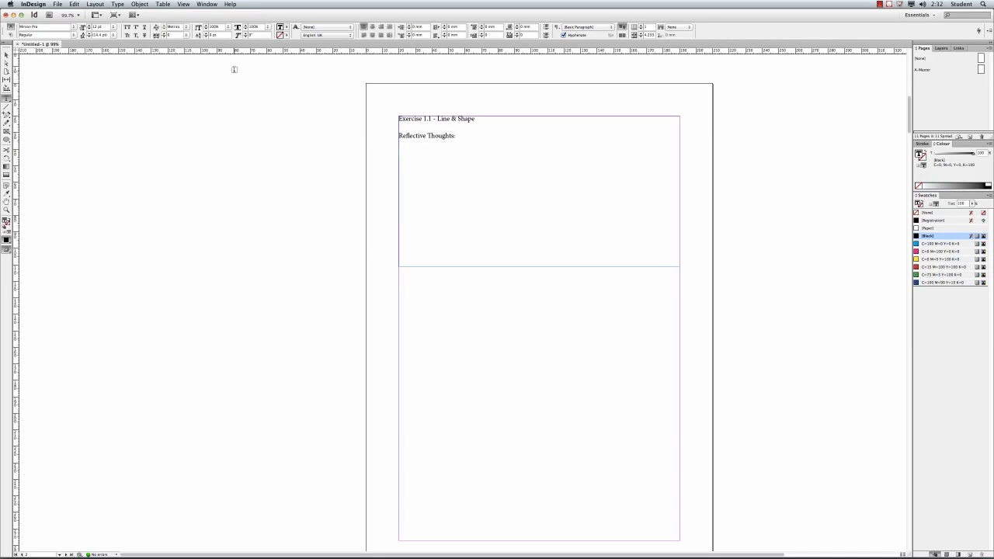
Step: Fill the frame with placeholder text and delete everything after 'etur?'
{"action": "left_click", "coordinate": [117, 5]}
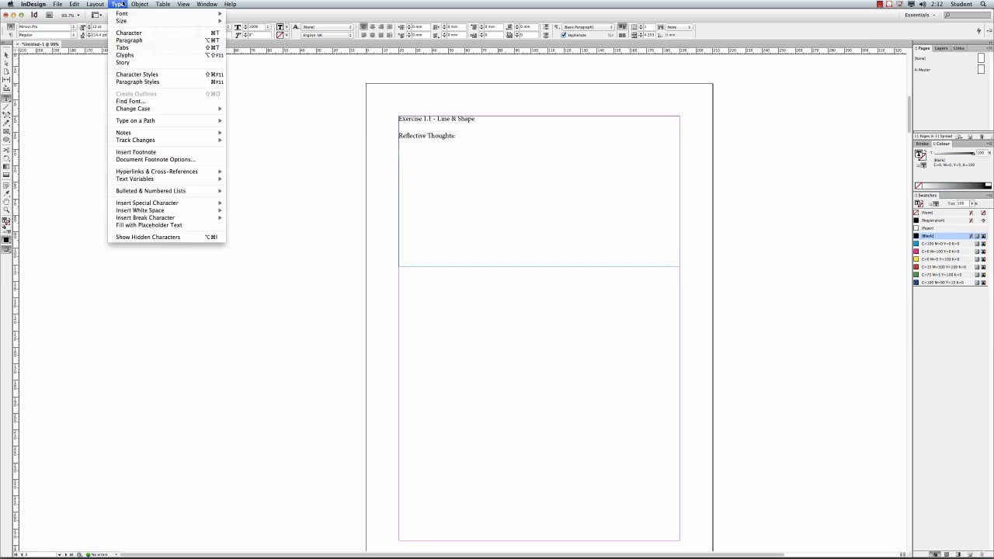
{"action": "left_click", "coordinate": [152, 225]}
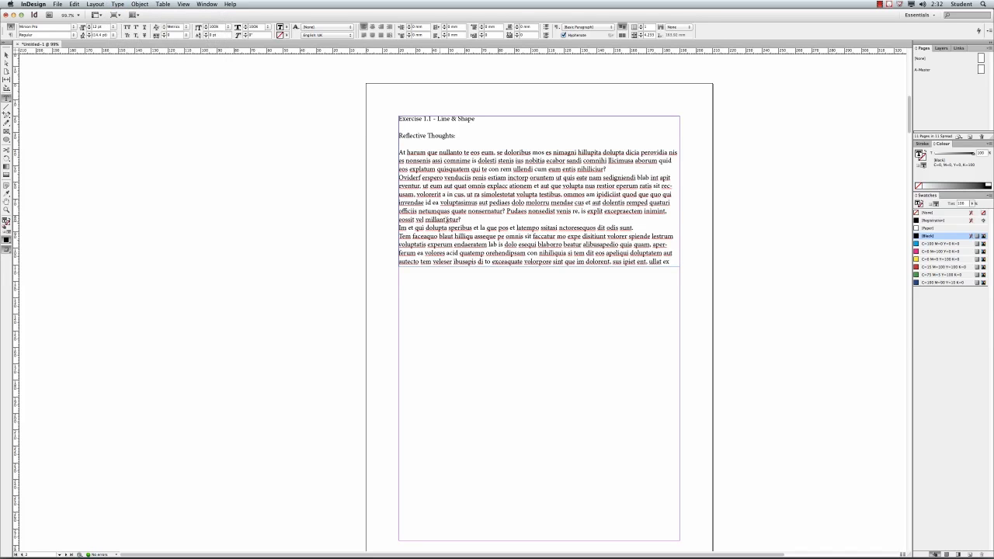
{"action": "left_click_drag", "start_coordinate": [471, 220], "coordinate": [678, 262]}
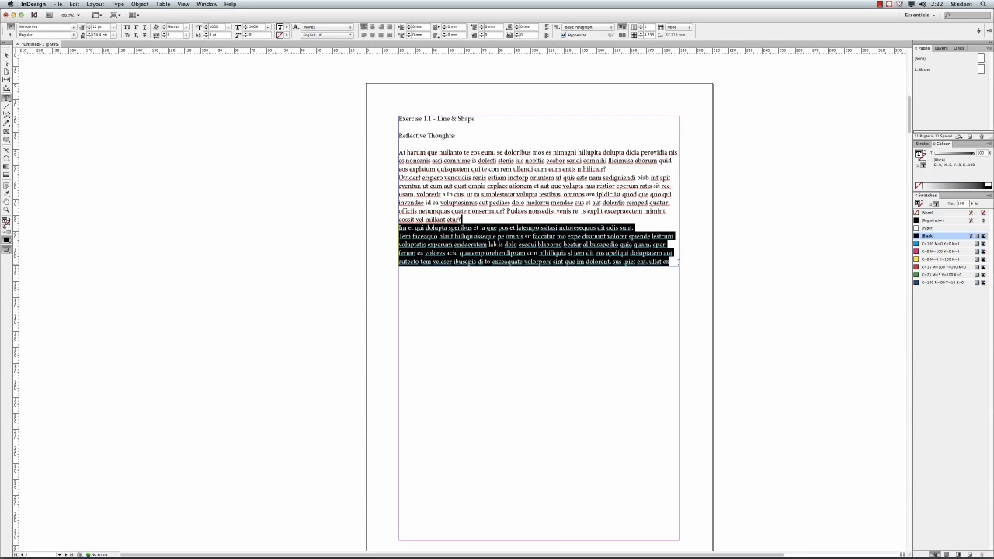
{"action": "key", "text": "BackSpace"}
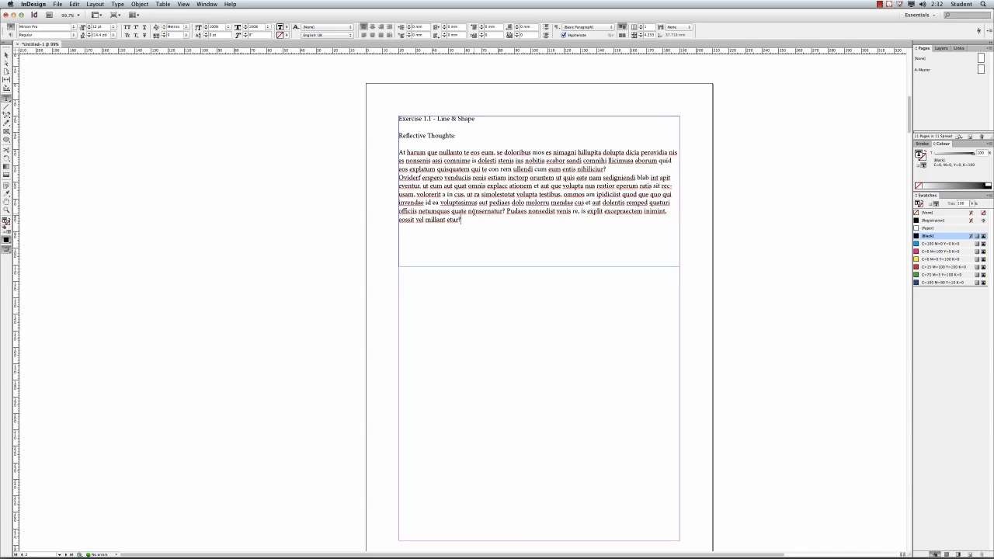
Step: Shorten the text frame to 170.25 × 91.25 mm, just below the text
{"action": "left_click", "coordinate": [6, 55]}
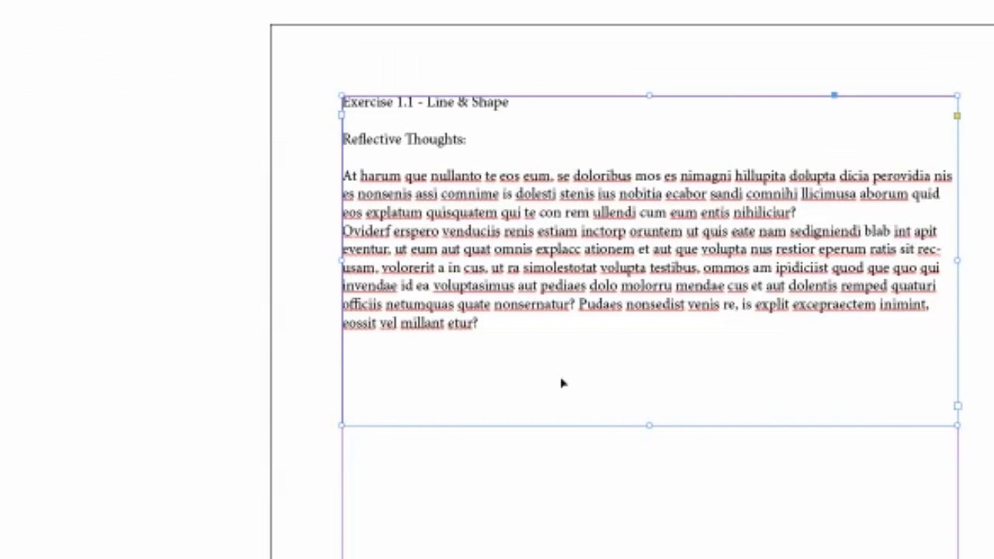
{"action": "left_click_drag", "start_coordinate": [498, 381], "coordinate": [481, 302]}
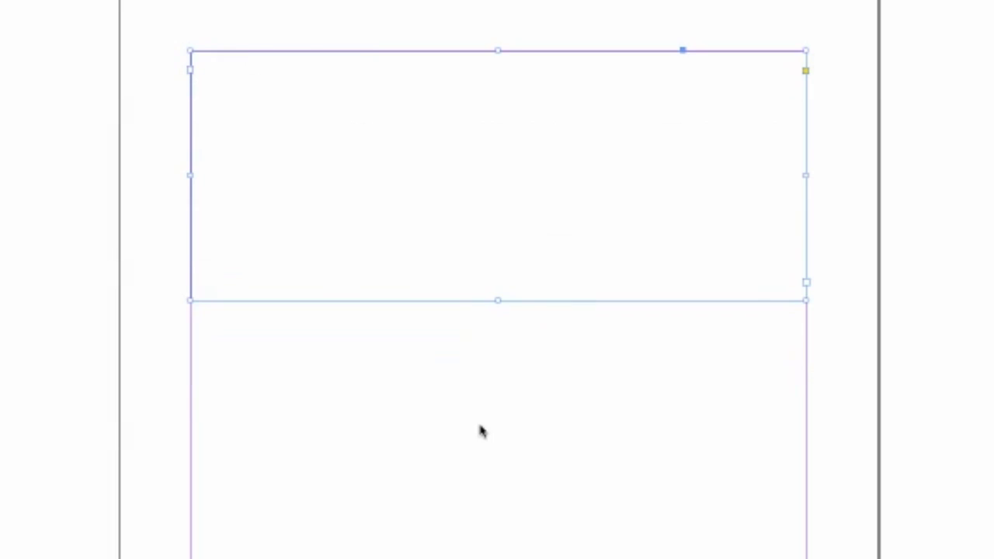
{"action": "left_click", "coordinate": [18, 227]}
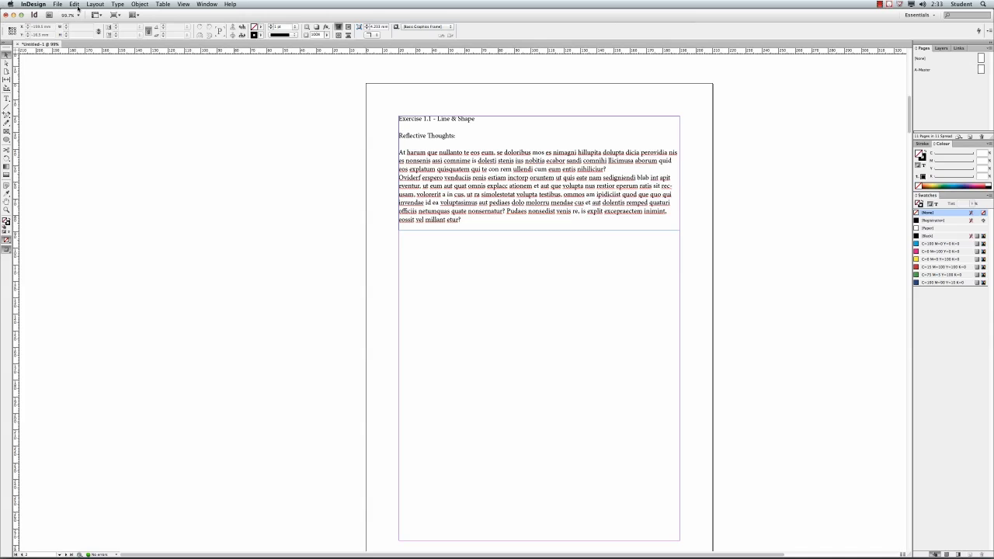
Step: Place the VC_IMG1.jpg apple sketches into the frame below the reflection text
{"action": "left_click", "coordinate": [57, 4]}
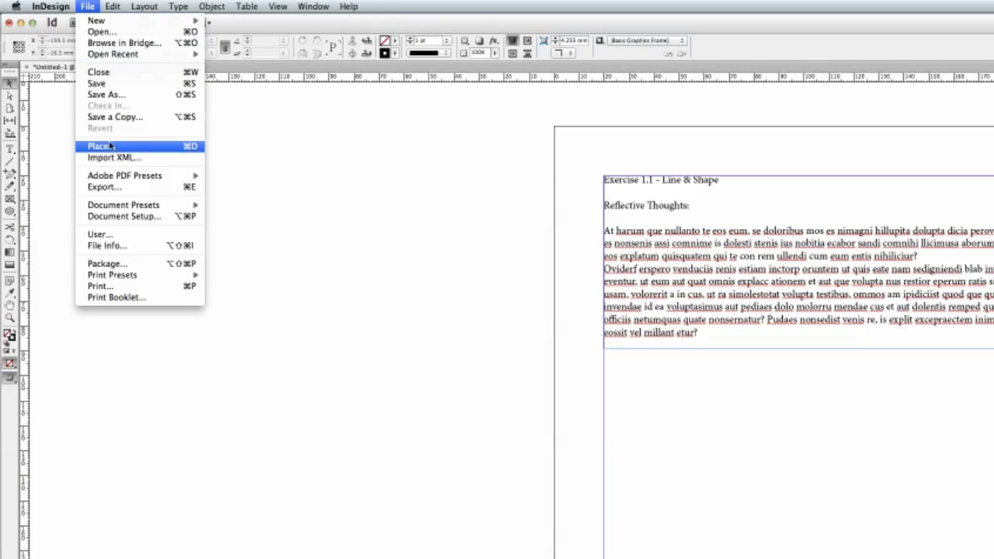
{"action": "left_click", "coordinate": [111, 146]}
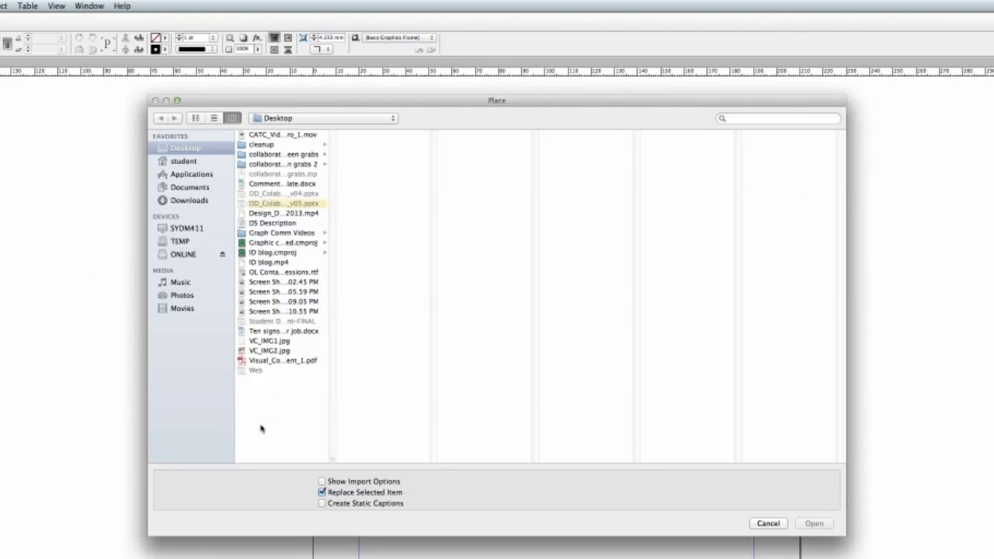
{"action": "left_click", "coordinate": [264, 342]}
{"action": "left_click", "coordinate": [814, 524]}
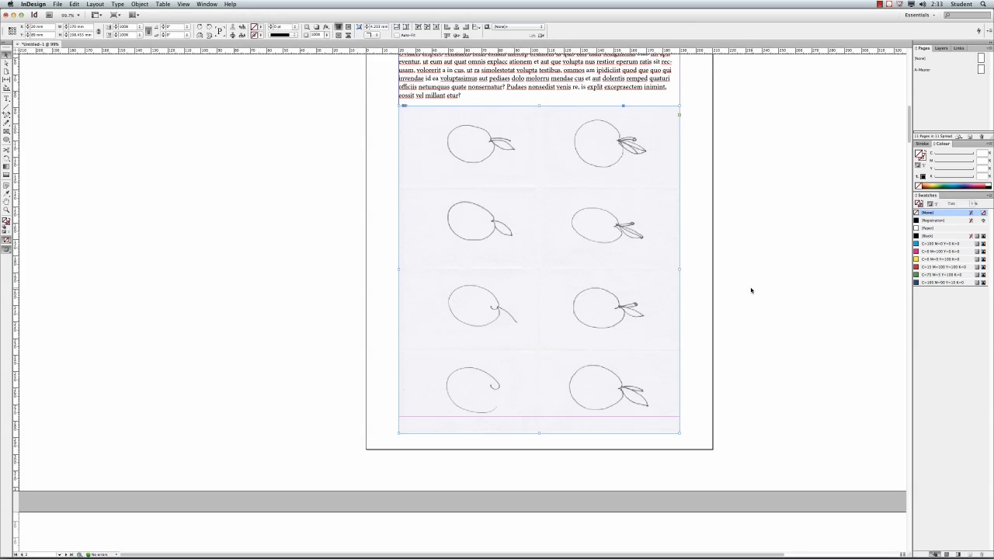
Step: Extend the apple sketch frame down to the bottom margin so all eight apples show
{"action": "left_click", "coordinate": [792, 272]}
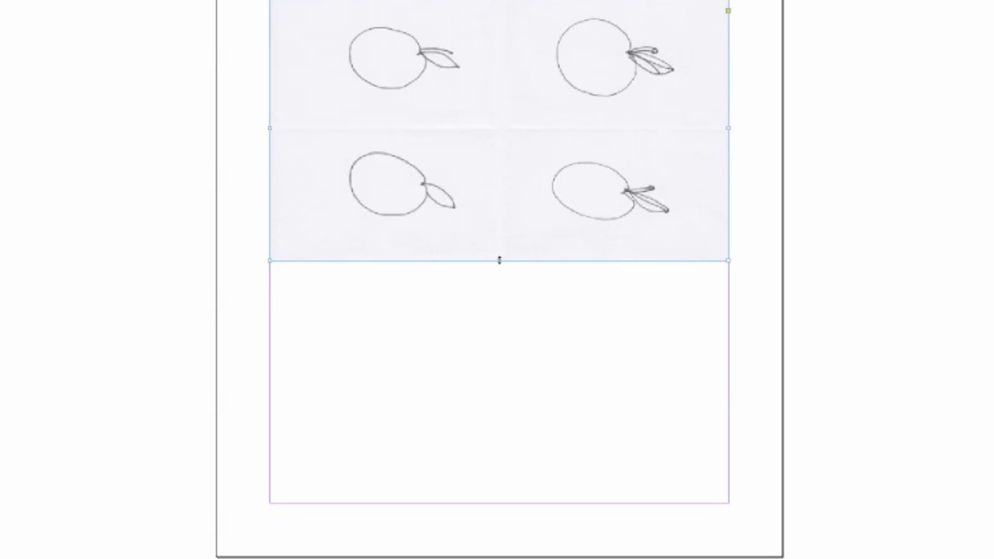
{"action": "left_click_drag", "start_coordinate": [500, 260], "coordinate": [516, 512]}
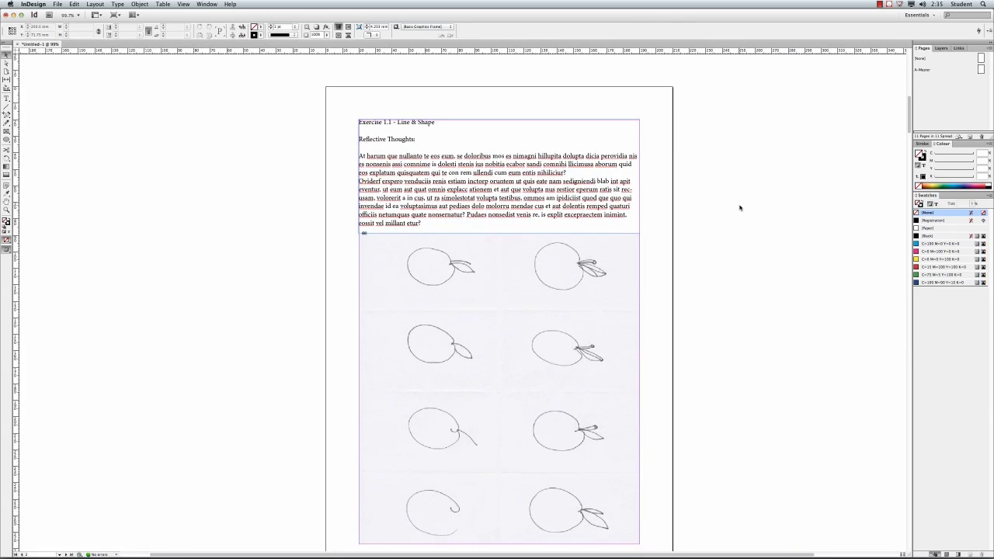
Step: Scroll down until the blank page 2 fills the view
{"action": "scroll", "coordinate": [740, 207], "scroll_direction": "down", "scroll_amount": 10}
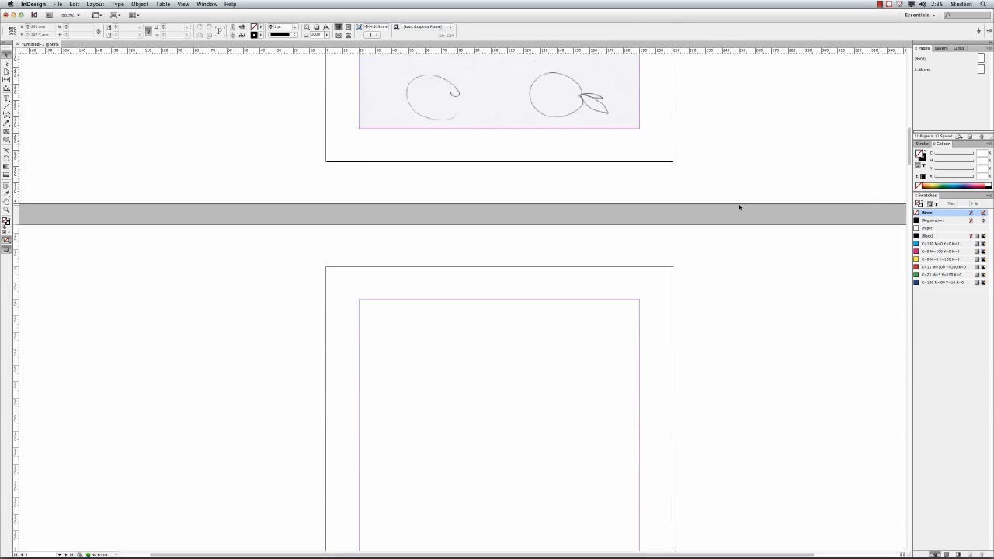
{"action": "scroll", "coordinate": [740, 207], "scroll_direction": "down", "scroll_amount": 5}
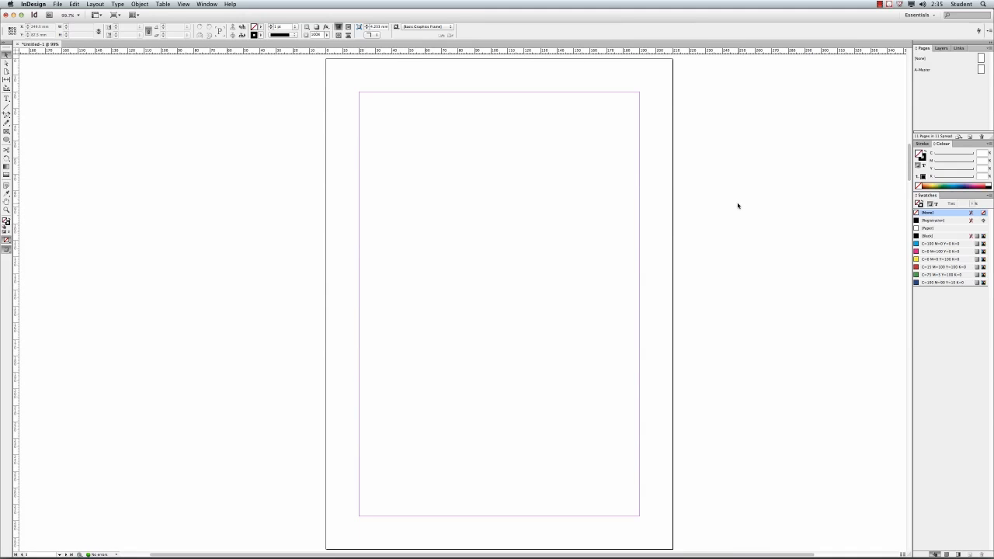
Step: Draw a 170 mm wide text frame across page 2's top margins
{"action": "left_click", "coordinate": [6, 98]}
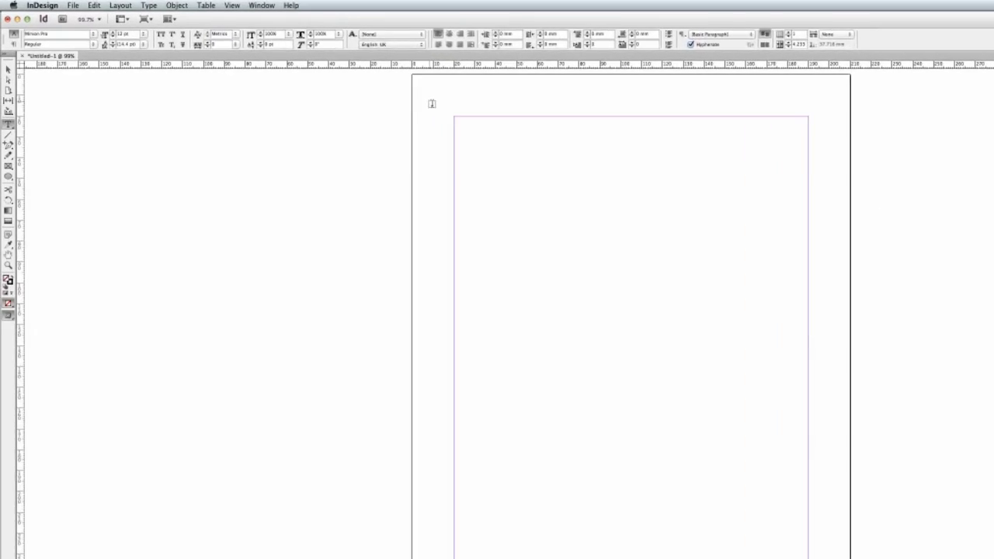
{"action": "mouse_move", "coordinate": [526, 132]}
{"action": "left_mouse_down"}
{"action": "mouse_move", "coordinate": [555, 189]}
{"action": "mouse_move", "coordinate": [805, 302]}
{"action": "mouse_move", "coordinate": [931, 314]}
{"action": "left_mouse_up"}
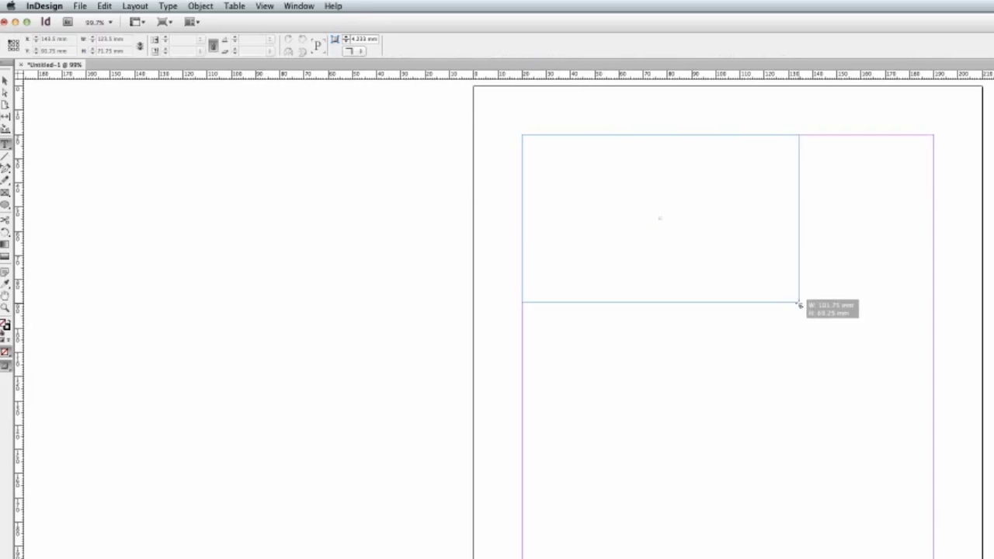
{"action": "left_click_drag", "start_coordinate": [780, 314], "coordinate": [787, 314]}
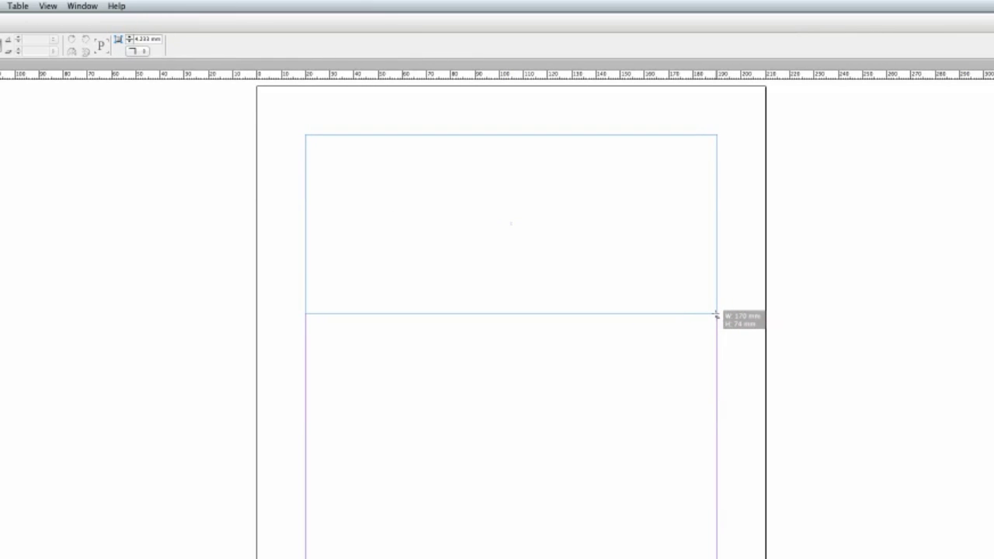
{"action": "left_click_drag", "start_coordinate": [716, 315], "coordinate": [716, 315]}
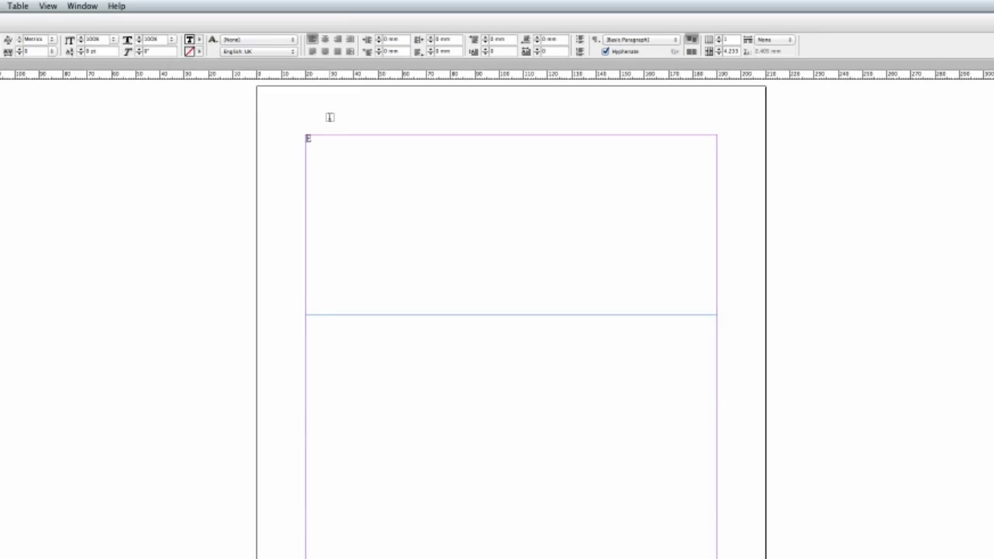
Step: Type 'Exercise 1.2 - Line & Space' and 'Reflective Thoughts:', correcting the typo
{"action": "type", "text": "Exercise"}
{"action": "type", "text": "1.2 - Li"}
{"action": "type", "text": "ne & Space"}
{"action": "type", "text": "R"}
{"action": "type", "text": "eflectice"}
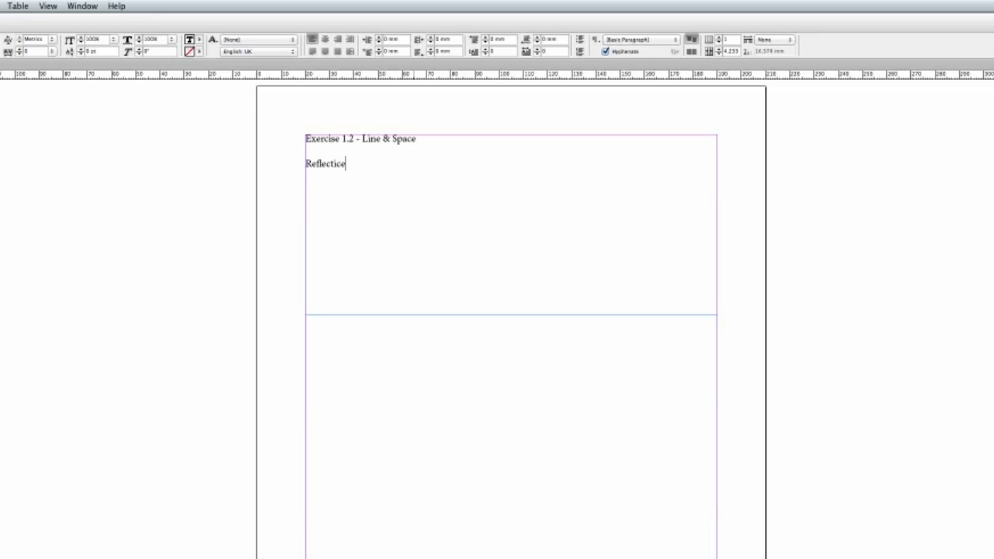
{"action": "type", "text": " Thoughts"}
{"action": "key", "text": "Left"}
{"action": "key", "text": "Left"}
{"action": "key", "text": "Left"}
{"action": "key", "text": "Left"}
{"action": "key", "text": "Left"}
{"action": "key", "text": "Left"}
{"action": "key", "text": "Left"}
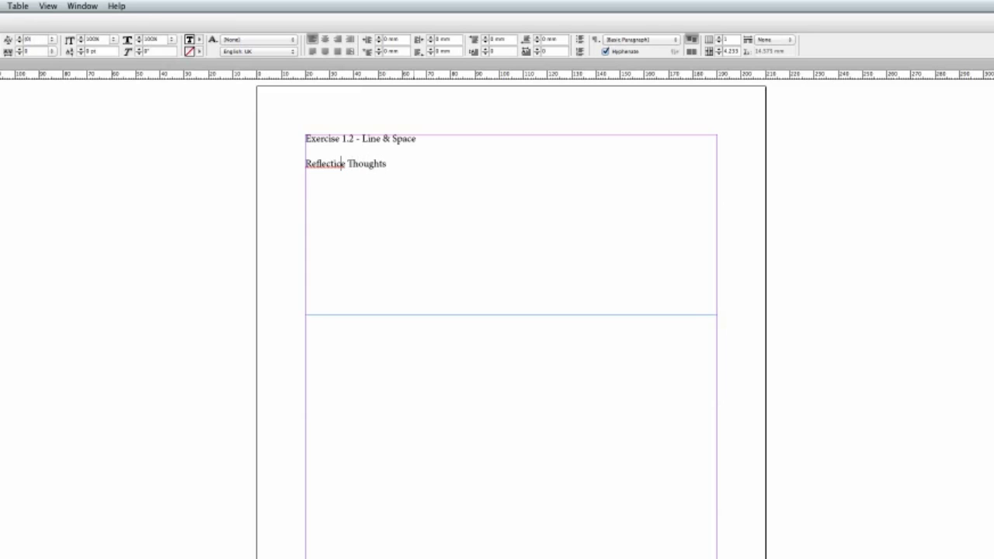
{"action": "key", "text": "BackSpace"}
{"action": "type", "text": "v"}
{"action": "left_click", "coordinate": [393, 164]}
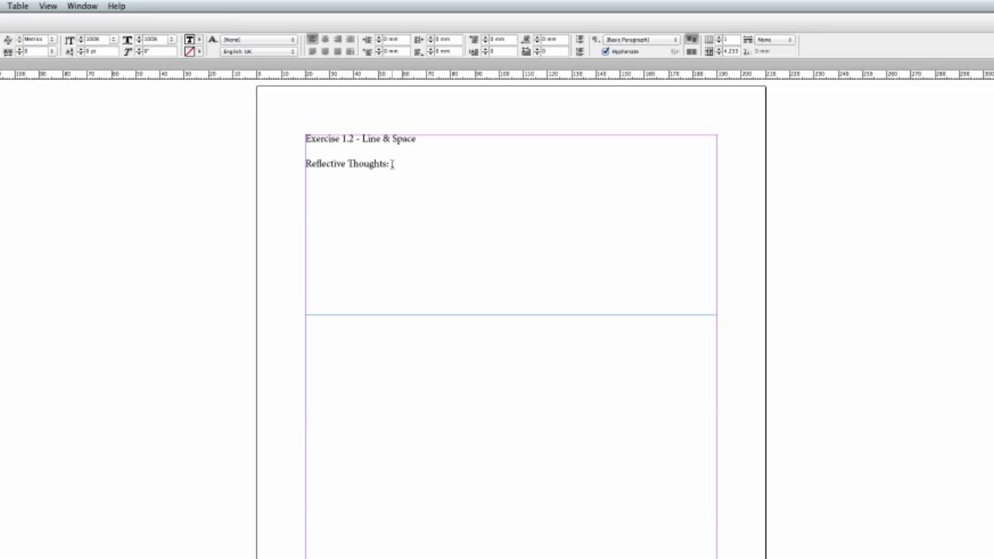
{"action": "key", "text": "Return"}
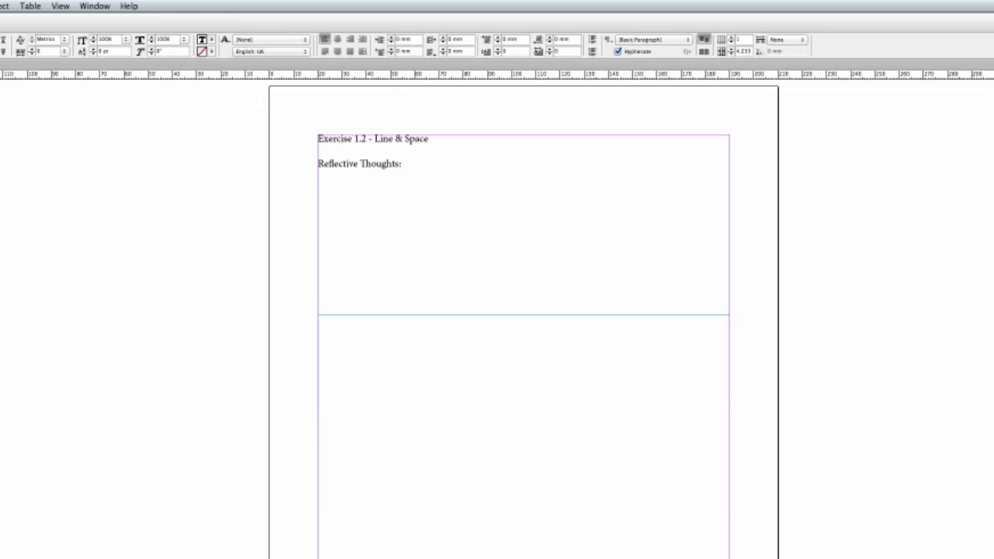
{"action": "left_click", "coordinate": [0, 6]}
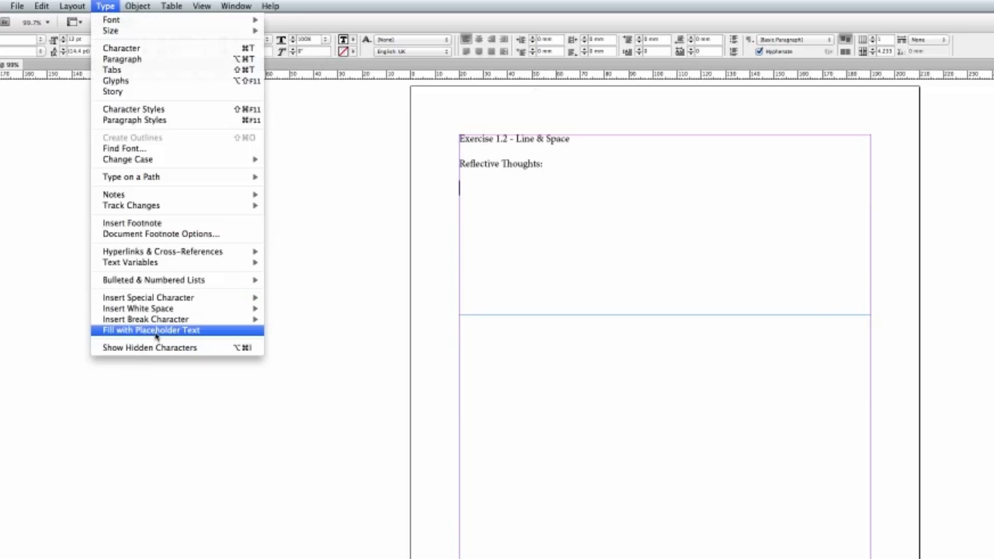
Step: Fill the Exercise 1.2 frame with placeholder text, trim it to two paragraphs, and shorten the frame to fit
{"action": "left_click", "coordinate": [155, 331]}
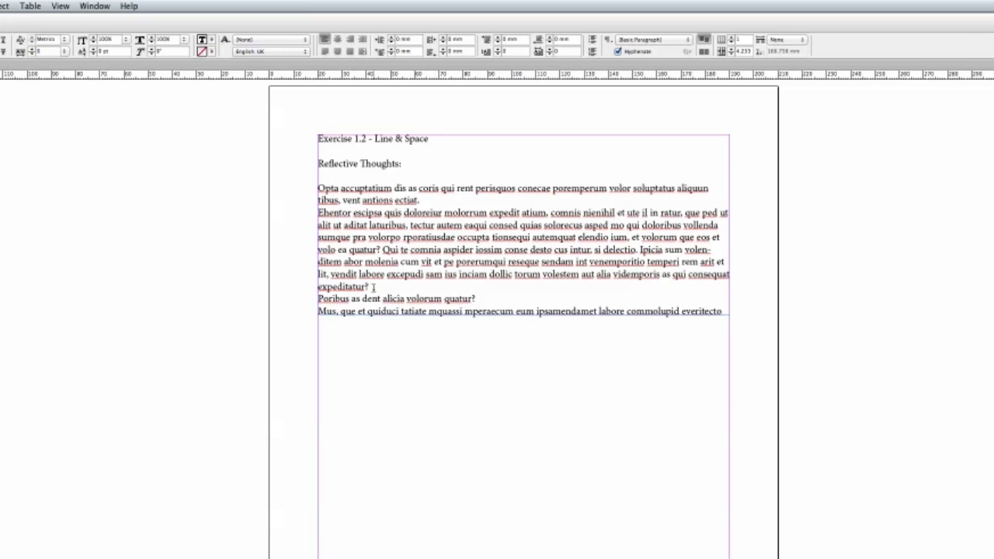
{"action": "left_click_drag", "start_coordinate": [373, 287], "coordinate": [730, 311]}
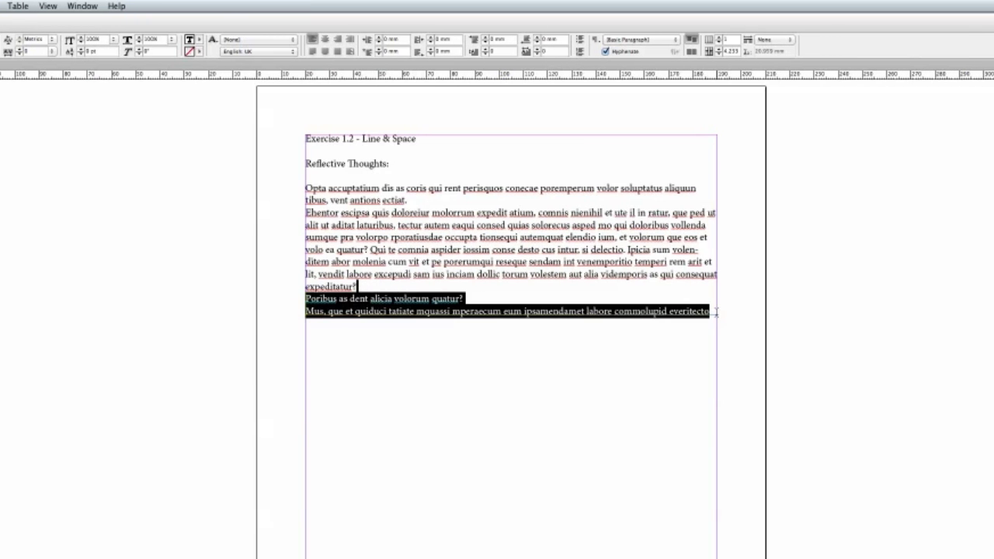
{"action": "key", "text": "BackSpace"}
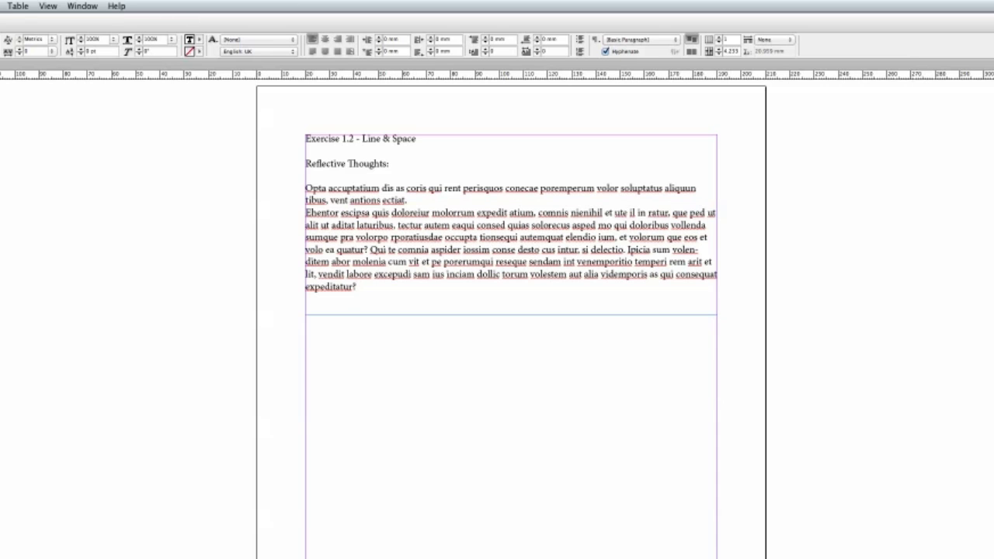
{"action": "key", "text": "Escape"}
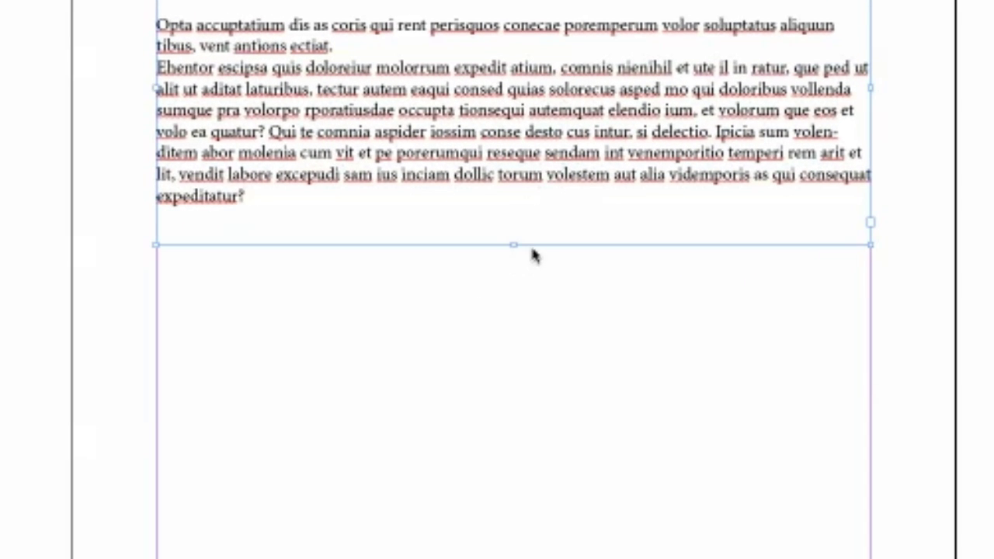
{"action": "left_click_drag", "start_coordinate": [514, 245], "coordinate": [506, 213]}
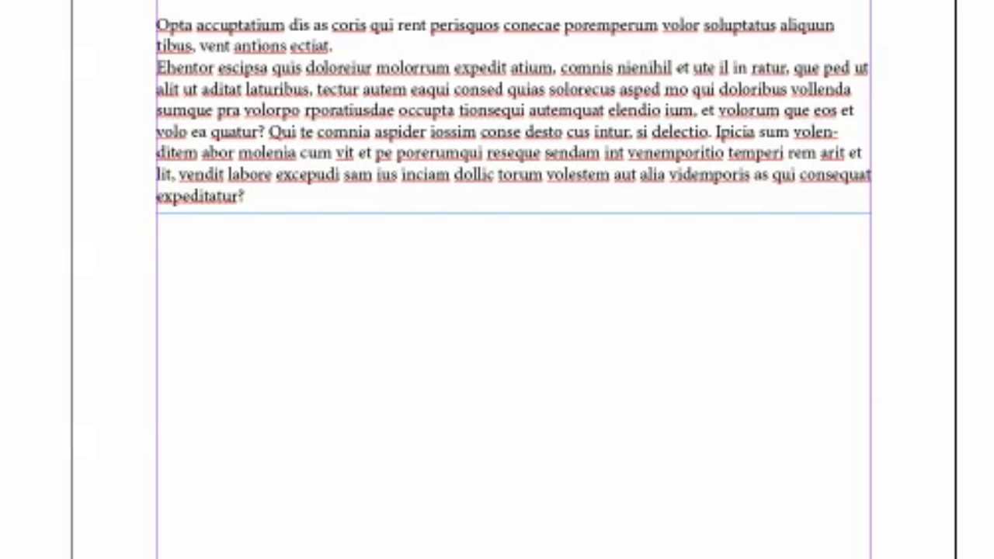
Step: Place the Desktop image VC_IMG2.jpg into the frame below the Exercise 1.2 text
{"action": "left_click", "coordinate": [88, 6]}
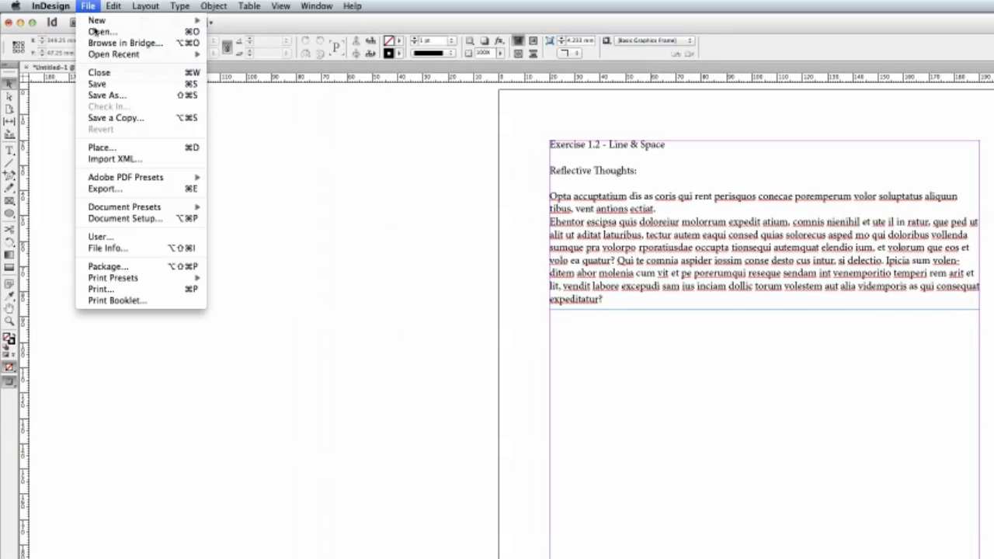
{"action": "left_click", "coordinate": [100, 148]}
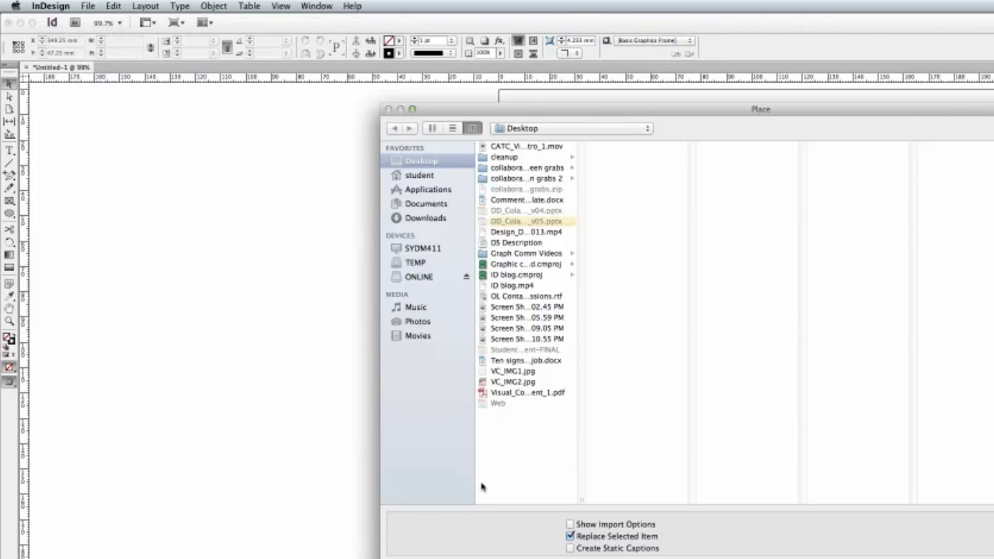
{"action": "left_click", "coordinate": [512, 381]}
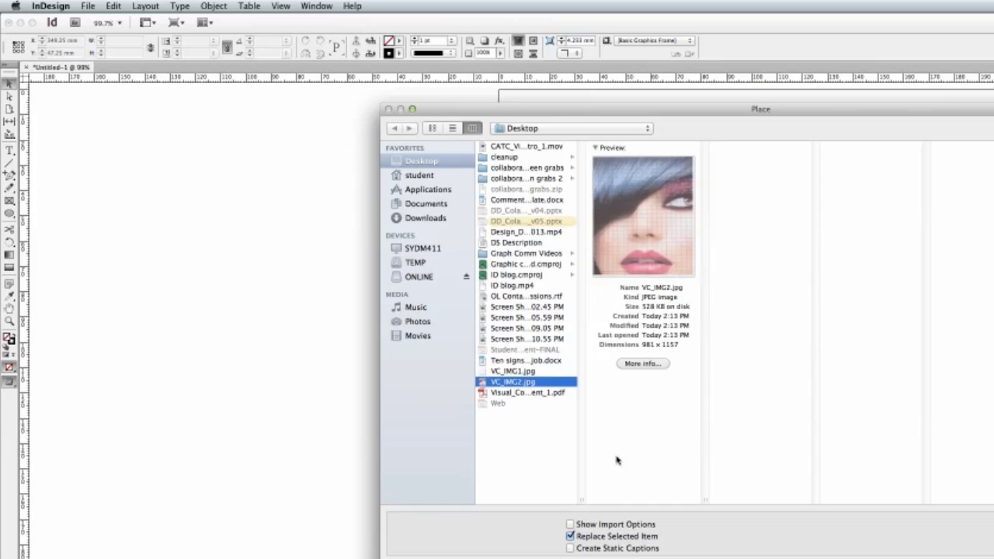
{"action": "key", "text": "Return"}
{"action": "left_click", "coordinate": [595, 399]}
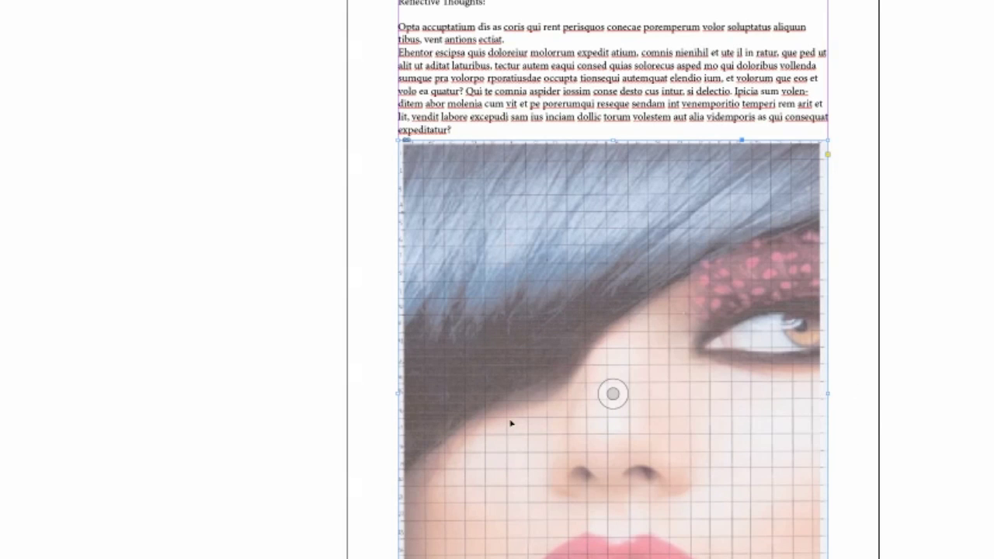
Step: Drag the face image frame's bottom edge upward, squeezing the image into a narrow, tall frame
{"action": "scroll", "coordinate": [613, 420], "scroll_direction": "up", "scroll_amount": 2}
{"action": "scroll", "coordinate": [829, 438], "scroll_direction": "down", "scroll_amount": 12}
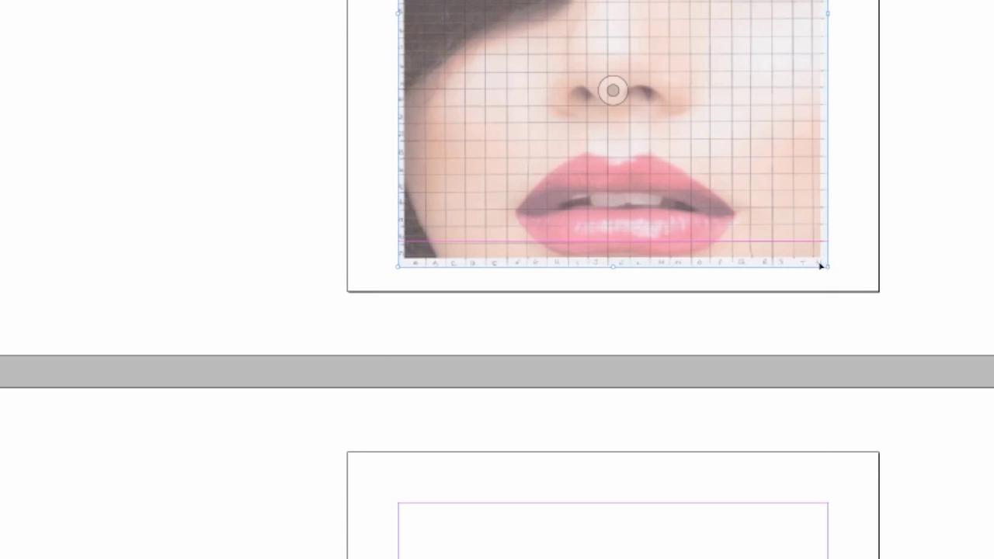
{"action": "scroll", "coordinate": [916, 256], "scroll_direction": "left", "scroll_amount": 2}
{"action": "scroll", "coordinate": [913, 259], "scroll_direction": "up", "scroll_amount": 15}
{"action": "scroll", "coordinate": [910, 259], "scroll_direction": "down", "scroll_amount": 12}
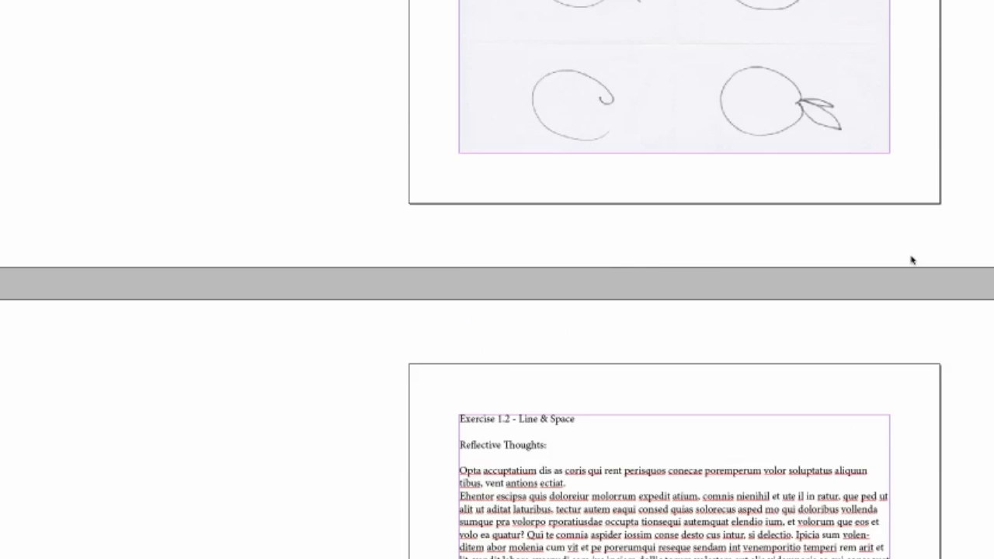
{"action": "scroll", "coordinate": [821, 222], "scroll_direction": "right", "scroll_amount": 5}
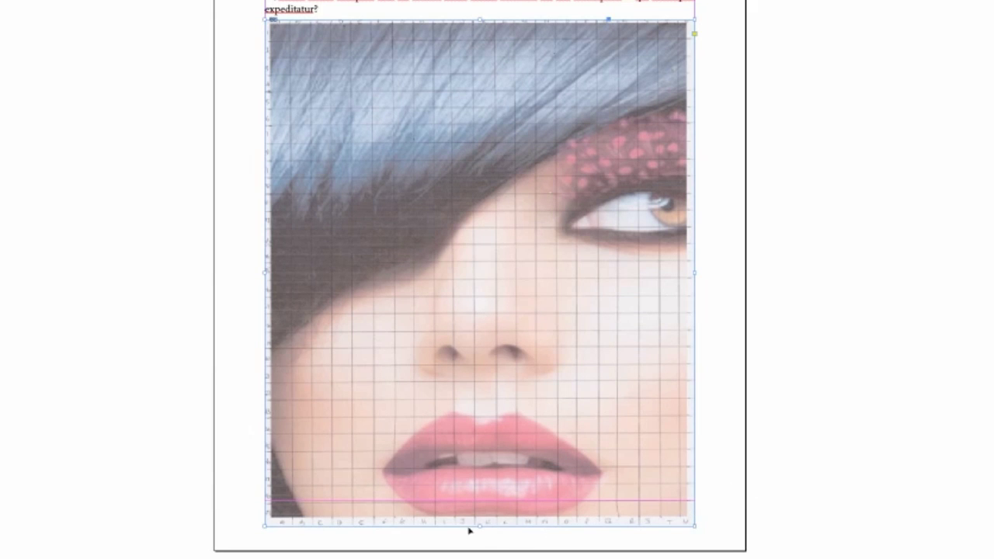
{"action": "left_click_drag", "start_coordinate": [479, 525], "coordinate": [480, 505]}
{"action": "left_click_drag", "start_coordinate": [479, 499], "coordinate": [480, 501]}
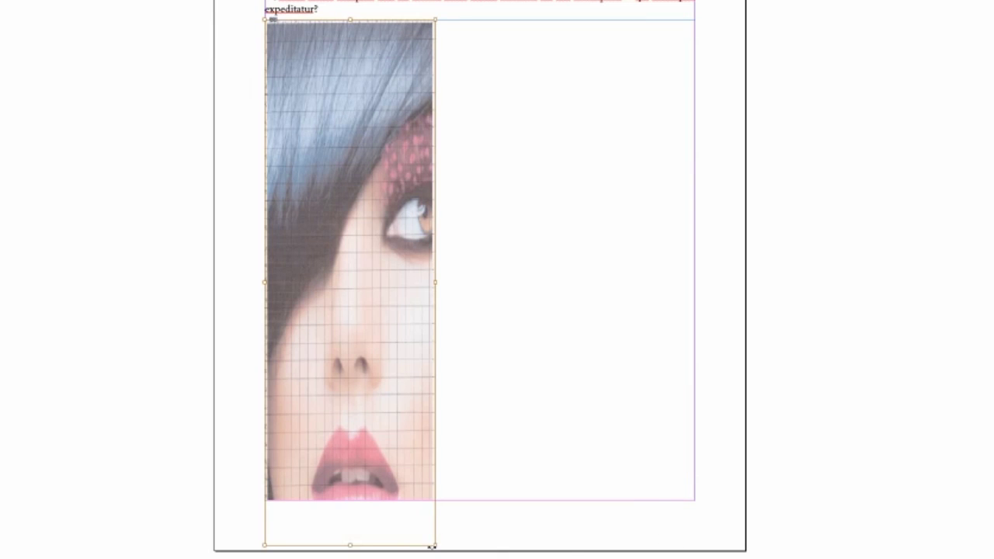
Step: Undo the frame resize so the whole gridded face sketch shows again
{"action": "key", "text": "ctrl+z"}
{"action": "key", "text": "ctrl+z"}
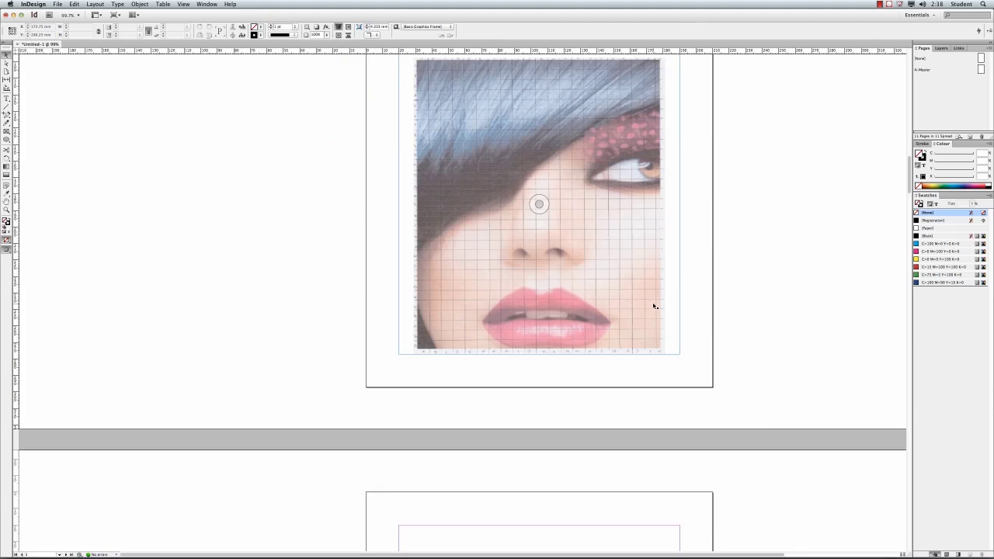
Step: Switch to Preview screen mode and scroll back up to the Exercise 1.1 page
{"action": "scroll", "coordinate": [675, 306], "scroll_direction": "up", "scroll_amount": 3}
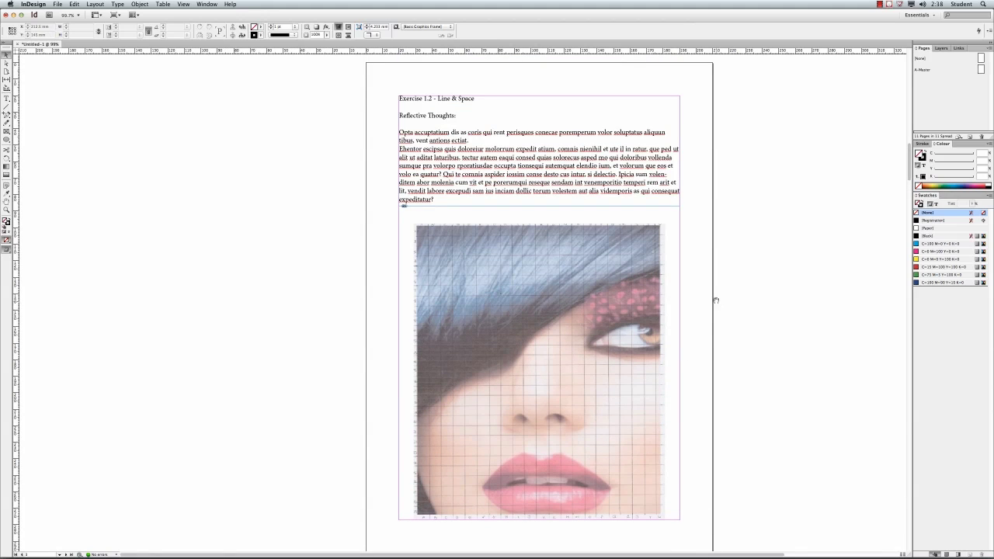
{"action": "left_click_drag", "start_coordinate": [712, 298], "coordinate": [592, 293]}
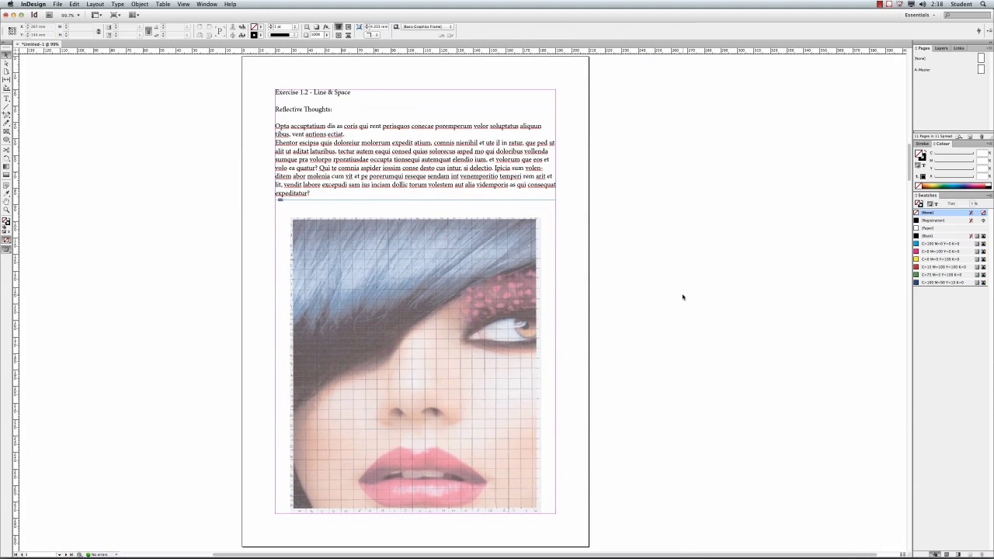
{"action": "key", "text": "w"}
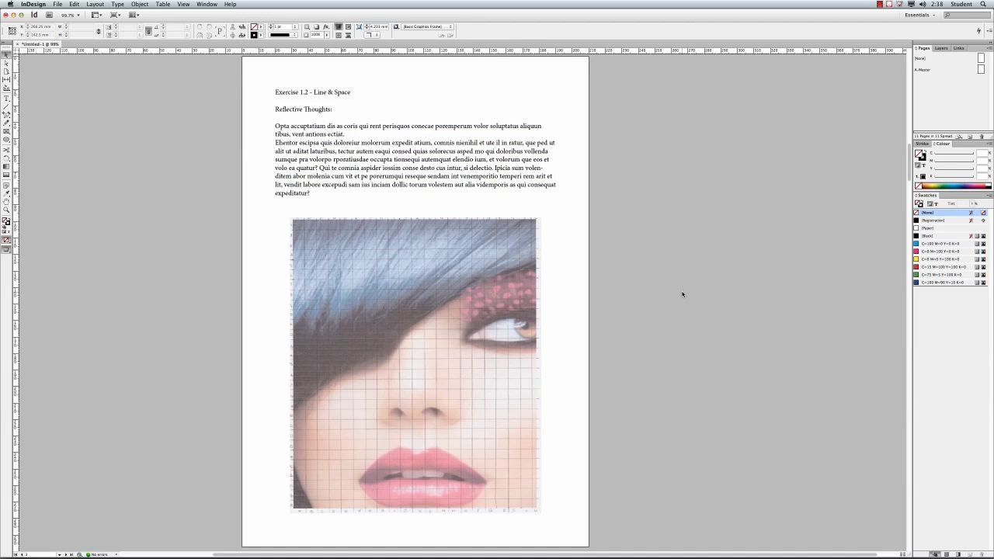
{"action": "scroll", "coordinate": [633, 269], "scroll_direction": "up", "scroll_amount": 15}
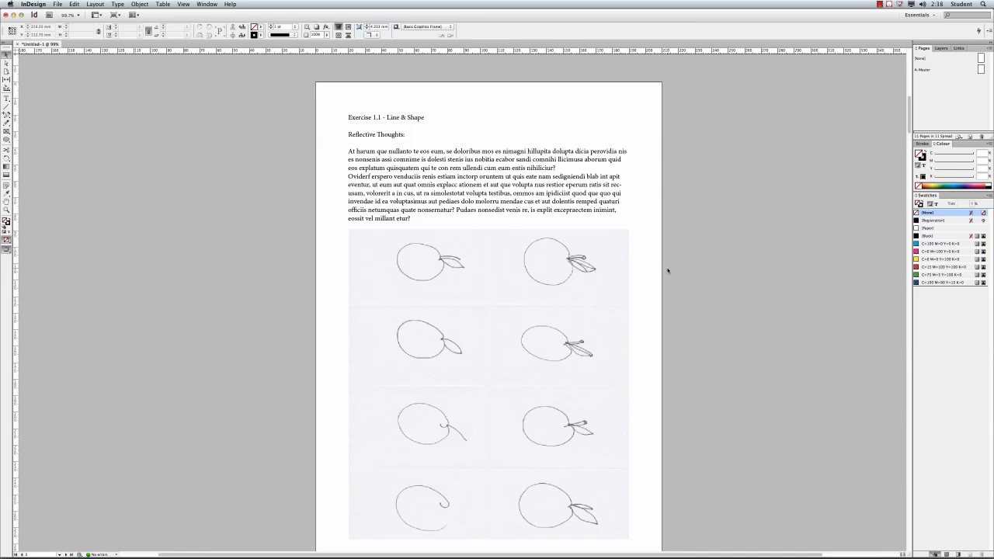
{"action": "scroll", "coordinate": [664, 270], "scroll_direction": "down", "scroll_amount": 3}
{"action": "scroll", "coordinate": [663, 271], "scroll_direction": "up", "scroll_amount": 3}
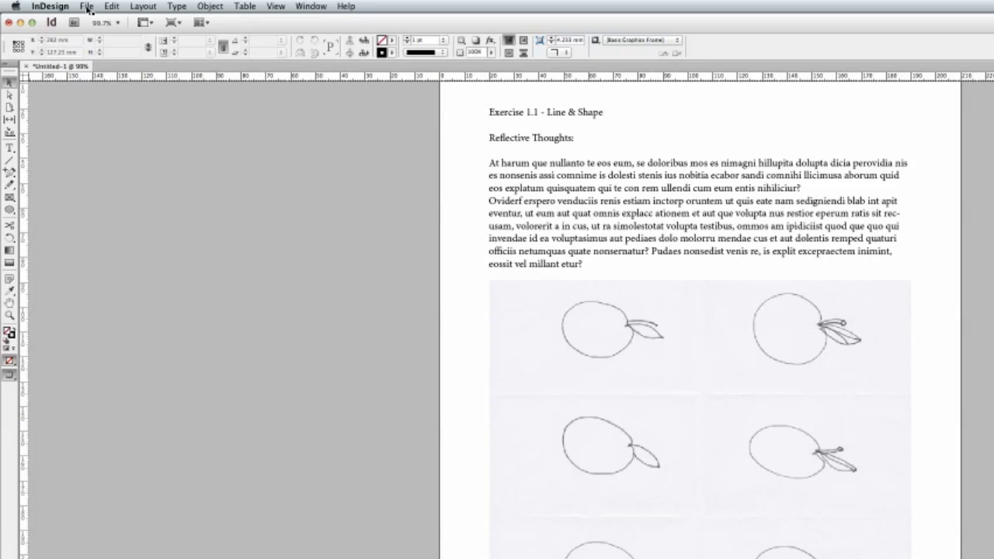
Step: Export to Adobe PDF (Print) as DS_Assess1_AG on the Desktop, opening the PDF options
{"action": "left_click", "coordinate": [87, 7]}
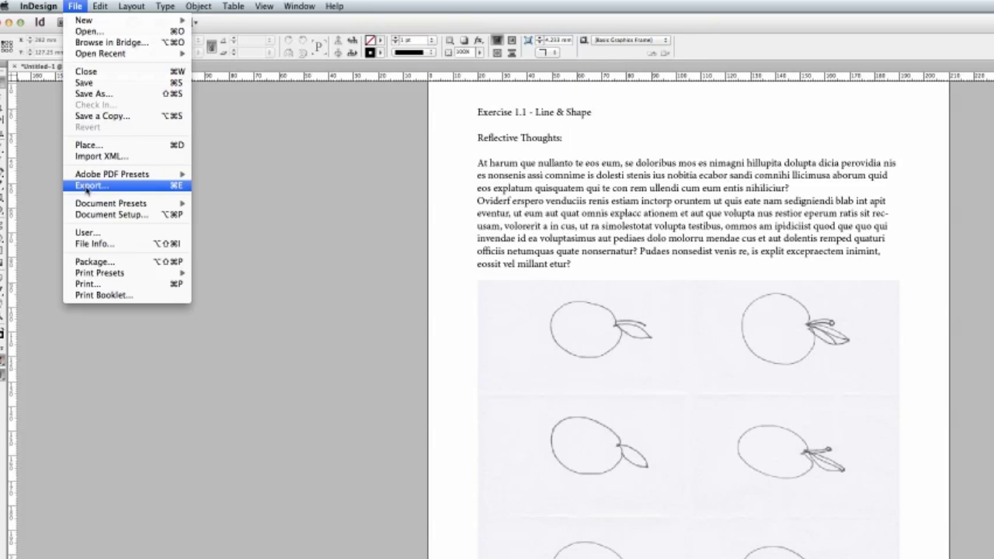
{"action": "left_click", "coordinate": [101, 187]}
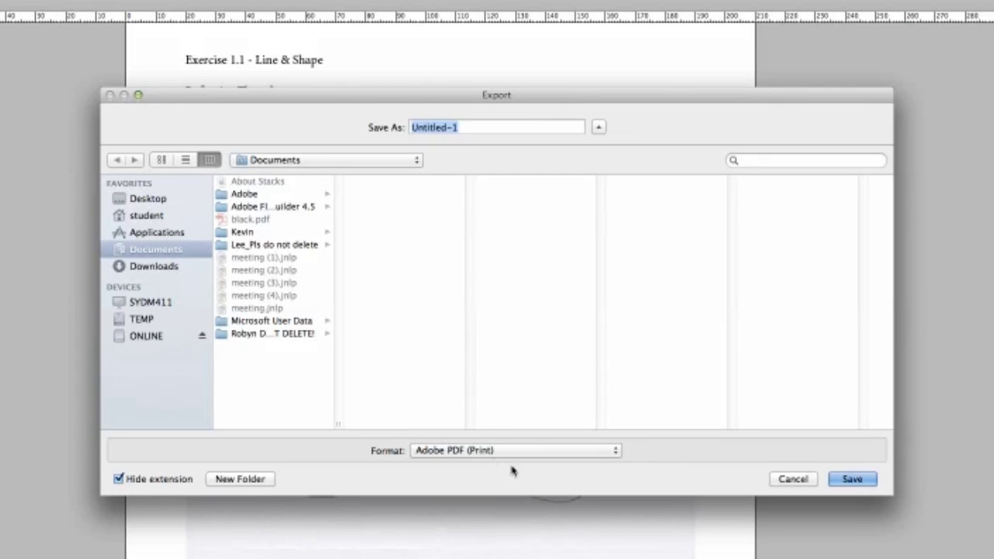
{"action": "left_click", "coordinate": [468, 128]}
{"action": "left_click_drag", "start_coordinate": [469, 129], "coordinate": [323, 119]}
{"action": "type", "text": "DS_"}
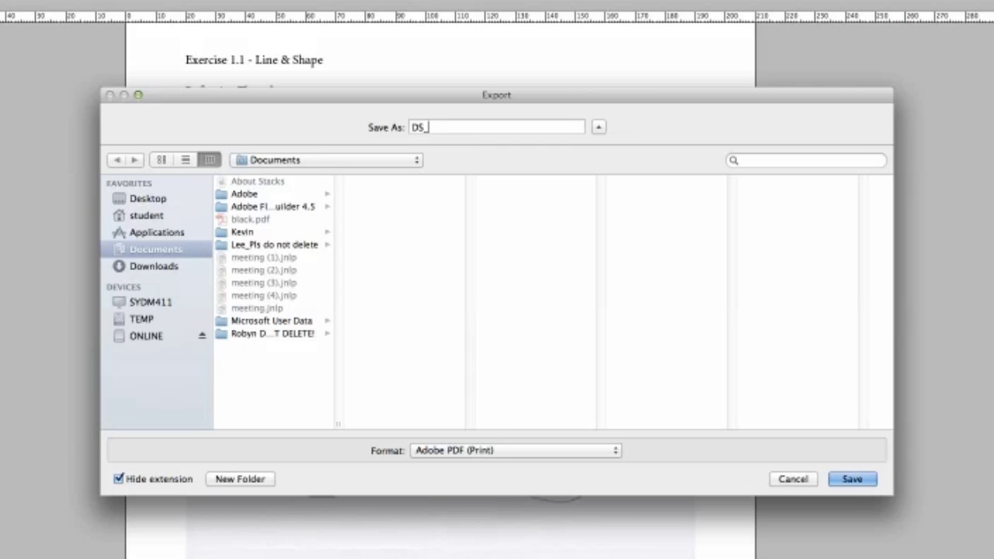
{"action": "type", "text": "Assess1_AG"}
{"action": "left_click", "coordinate": [412, 162]}
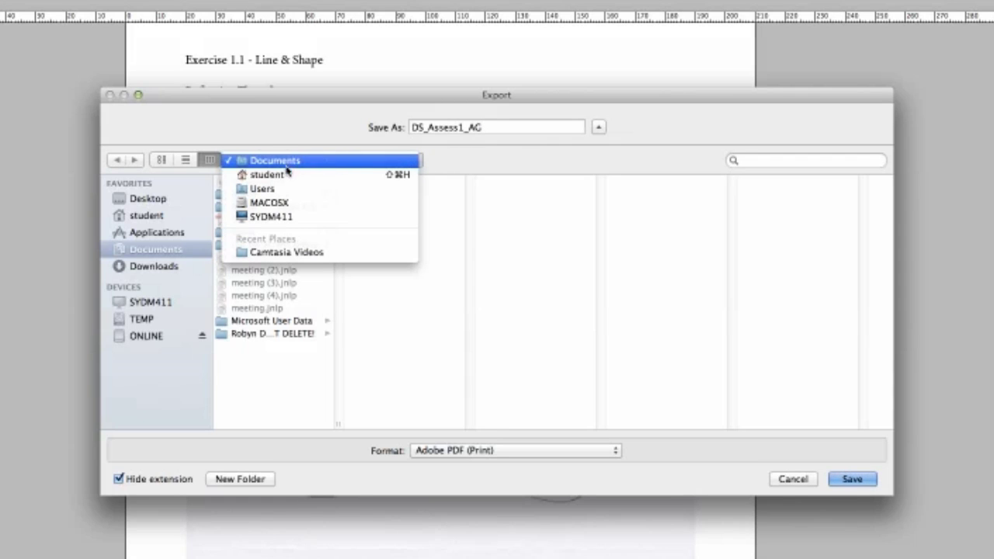
{"action": "left_click", "coordinate": [165, 200]}
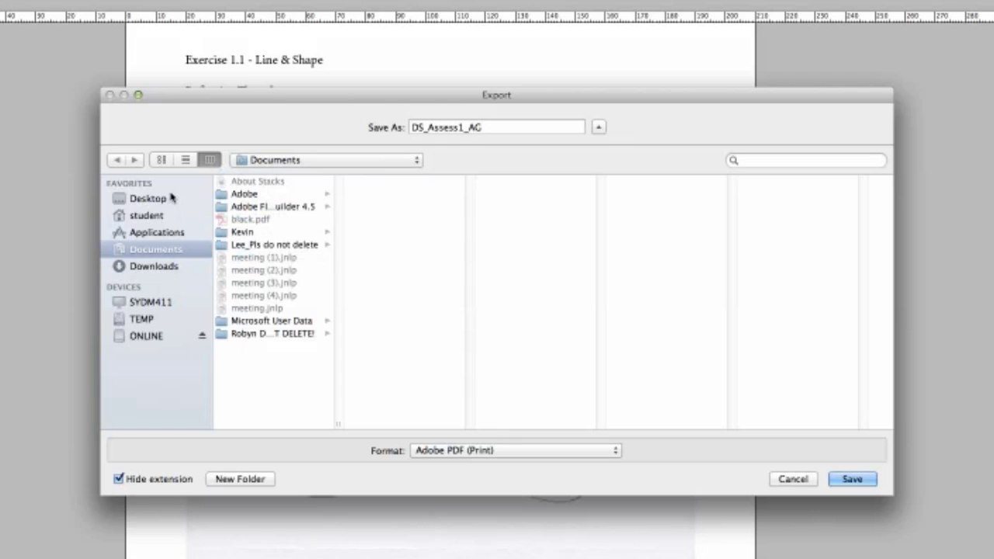
{"action": "left_click", "coordinate": [156, 201]}
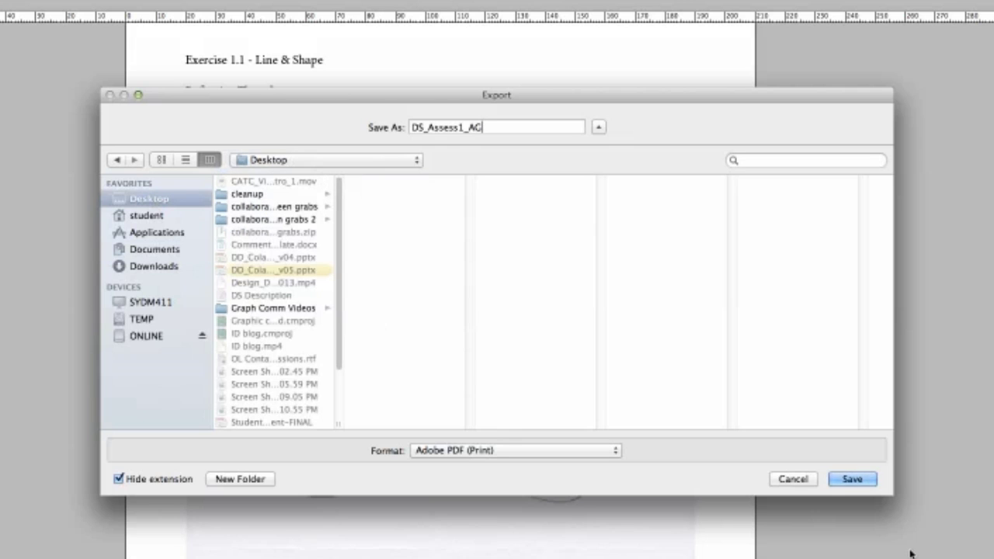
{"action": "left_click", "coordinate": [852, 479]}
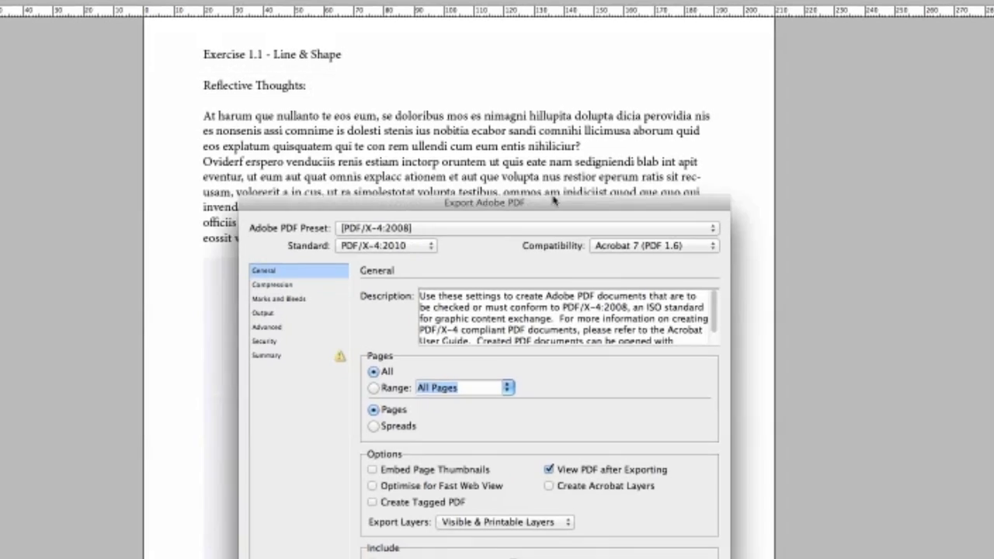
Step: Choose the [Smallest File Size] PDF preset and export the document
{"action": "left_click_drag", "start_coordinate": [581, 215], "coordinate": [286, 127]}
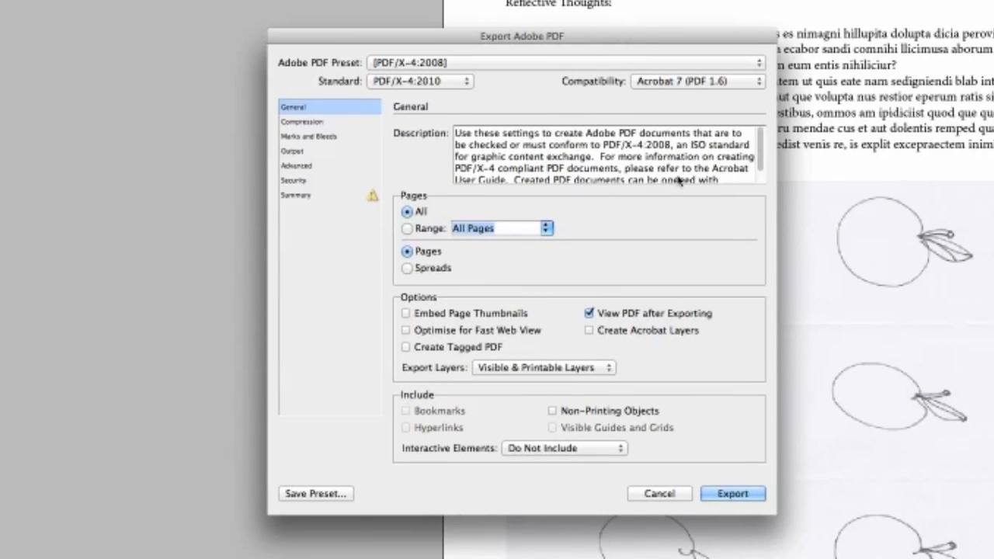
{"action": "left_click", "coordinate": [758, 67]}
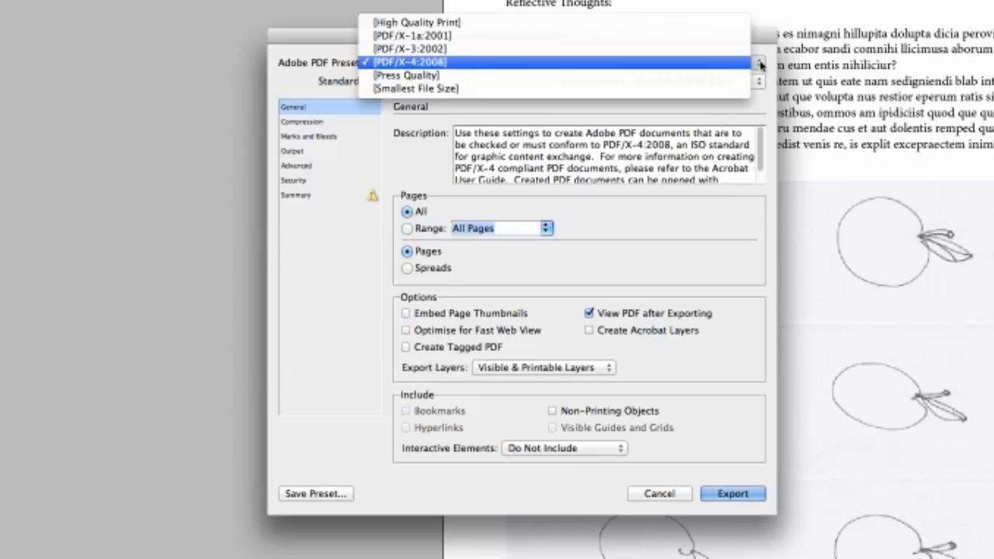
{"action": "left_click", "coordinate": [419, 89]}
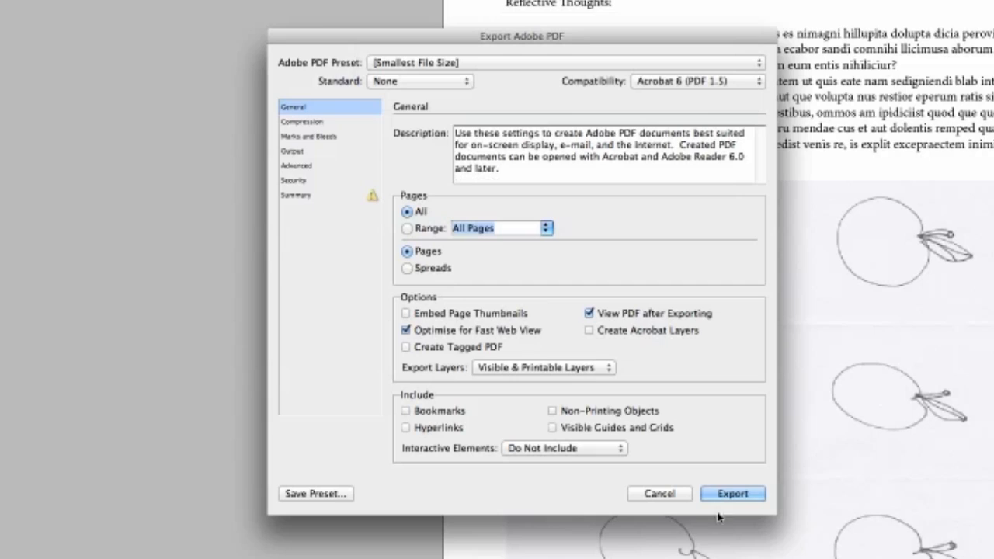
{"action": "left_click", "coordinate": [730, 494]}
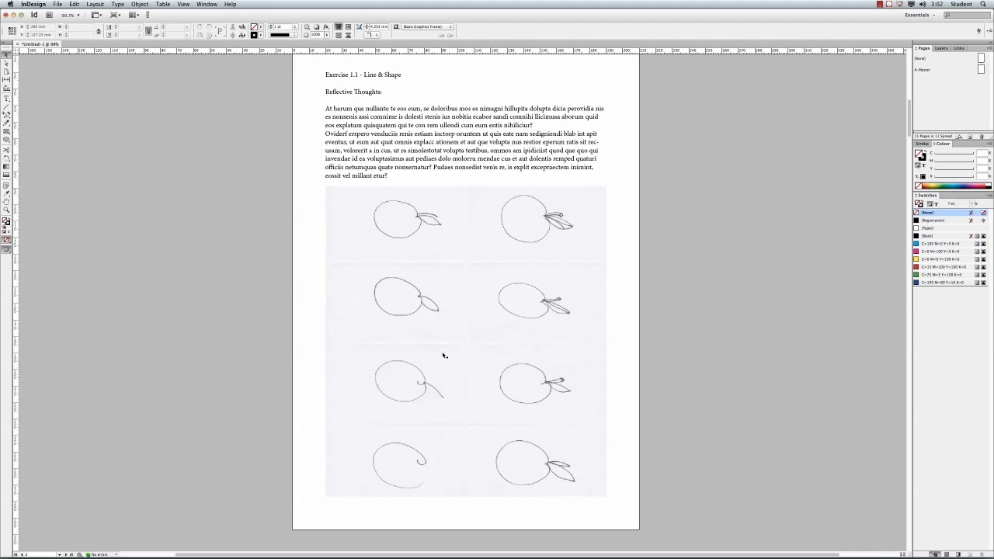
Step: Minimise InDesign, review DS_Assess1_AG.pdf in Adobe Reader, then close it
{"action": "left_click", "coordinate": [13, 15]}
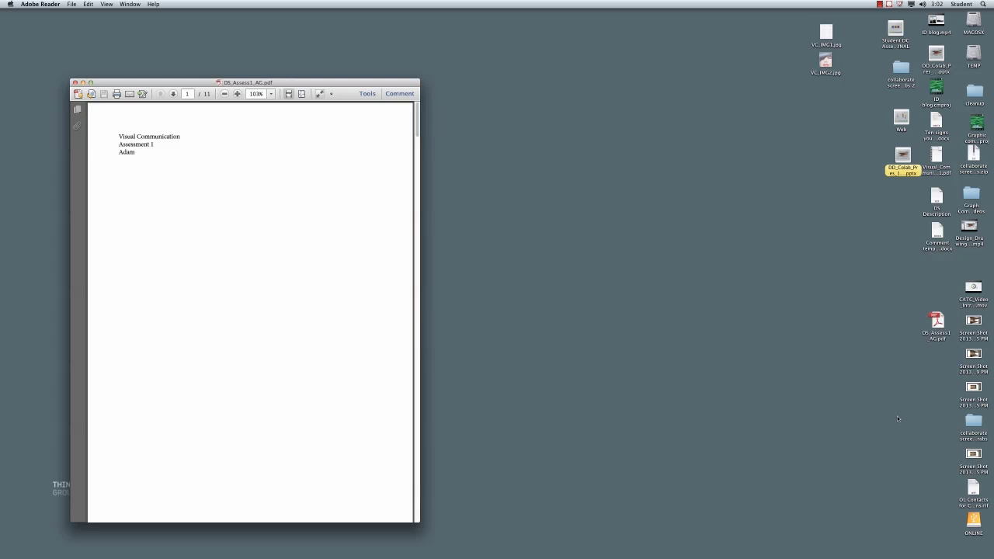
{"action": "left_click_drag", "start_coordinate": [292, 84], "coordinate": [476, 55]}
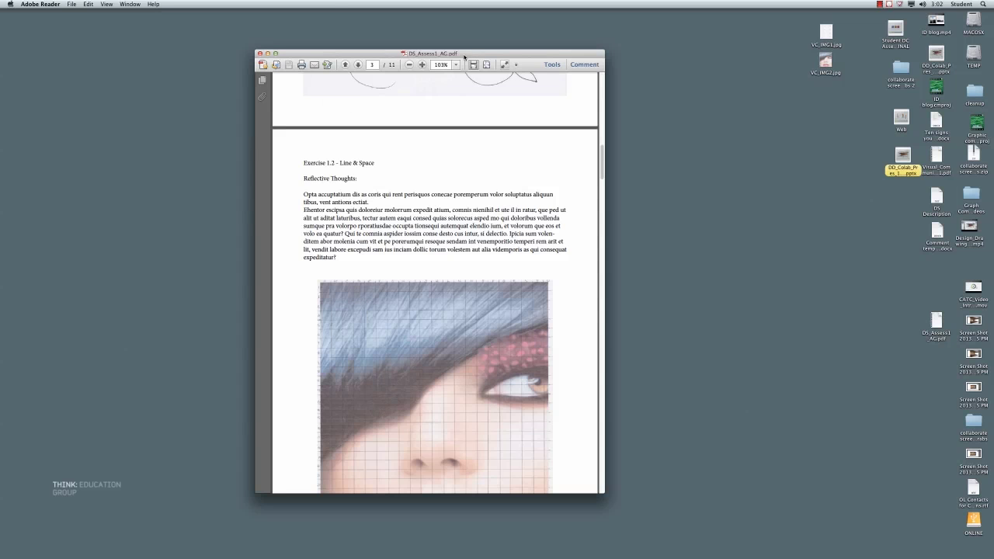
{"action": "left_click", "coordinate": [261, 54]}
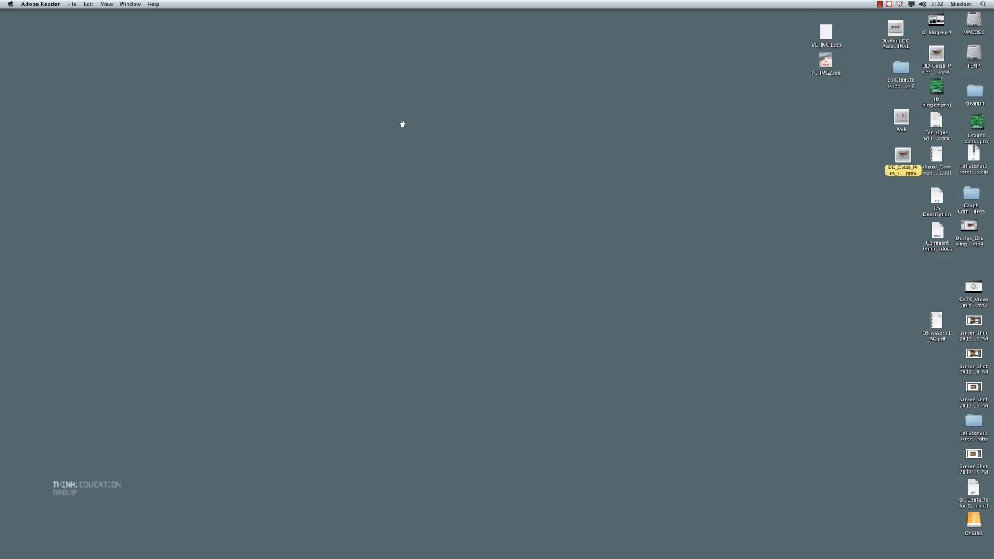